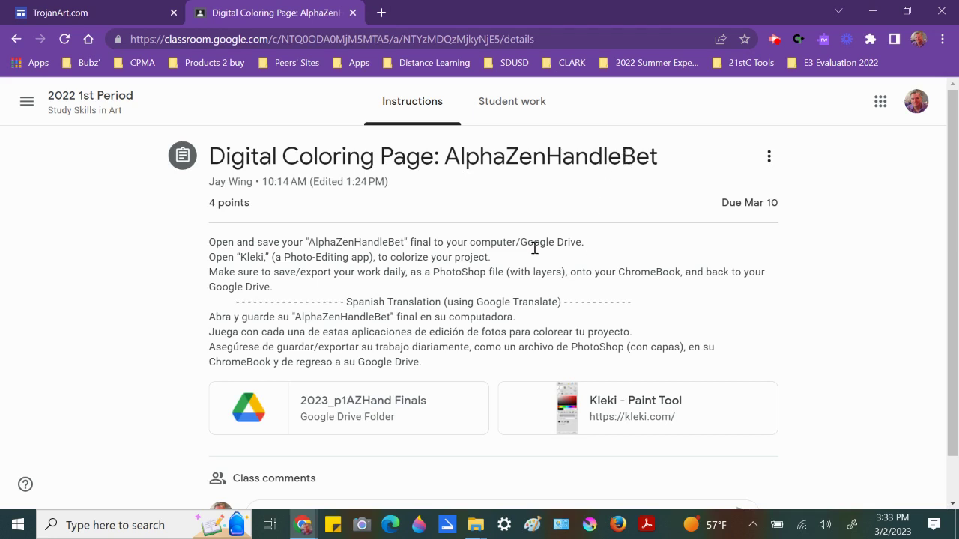
Open the class Drive folder and preview the Q-AlphaZenHandleBet-Q_jWing drawing.
click(349, 409)
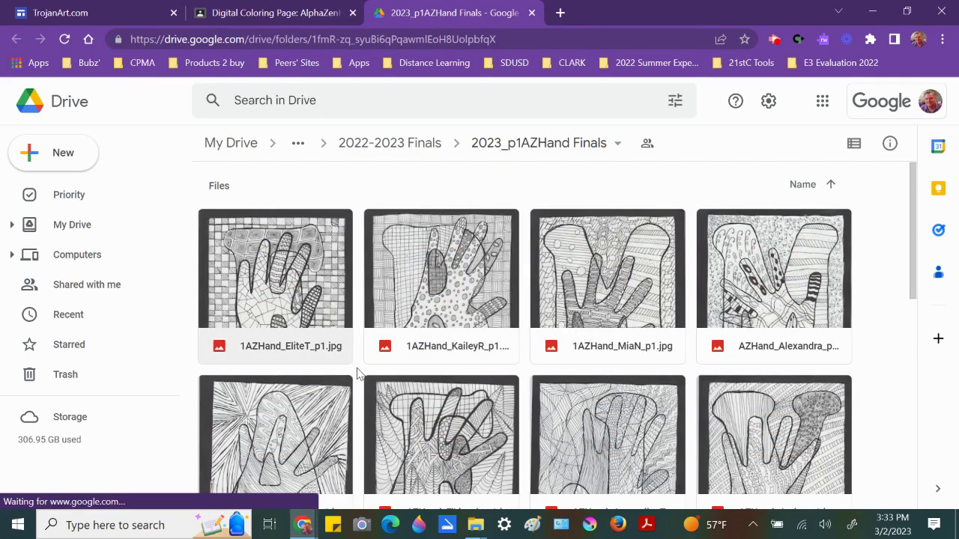
scroll(358, 375, down, 3)
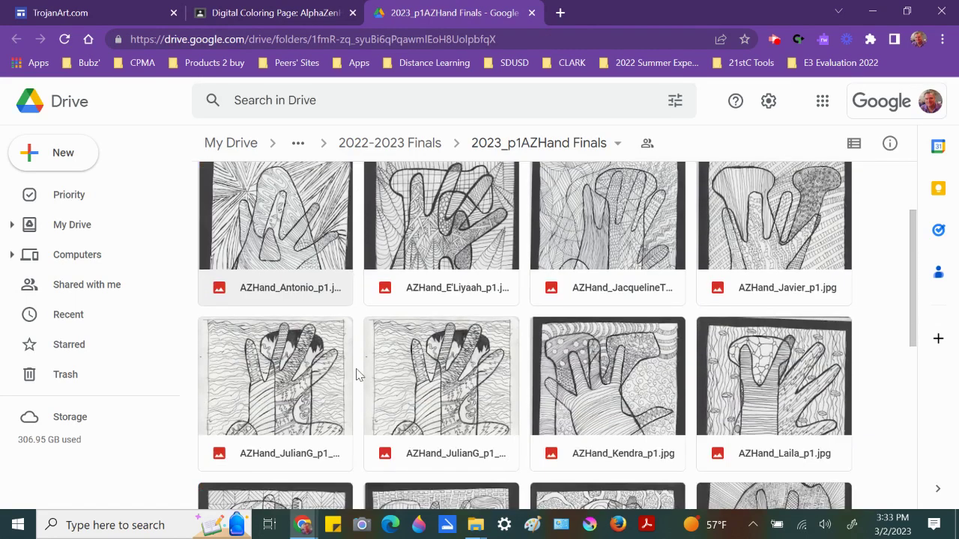
scroll(358, 374, down, 3)
scroll(395, 355, down, 1)
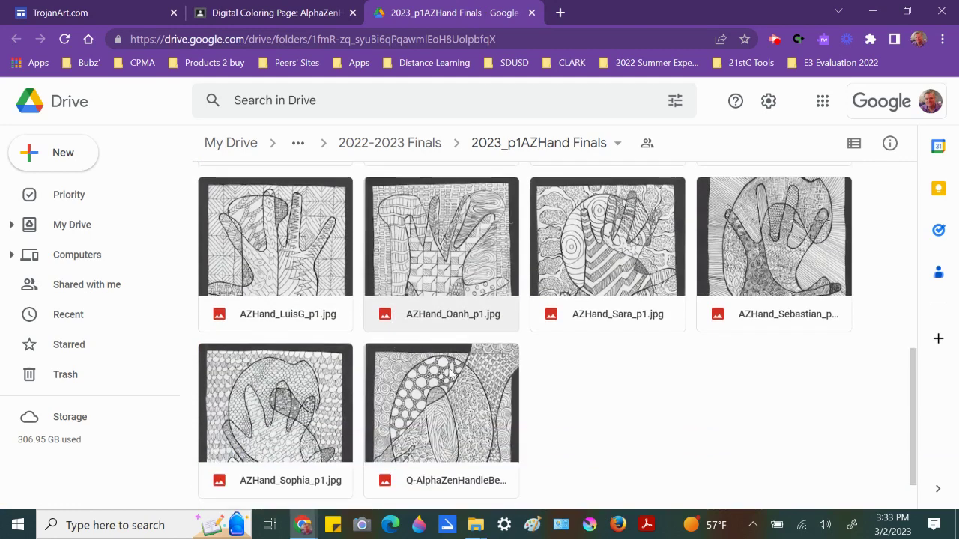
click(453, 382)
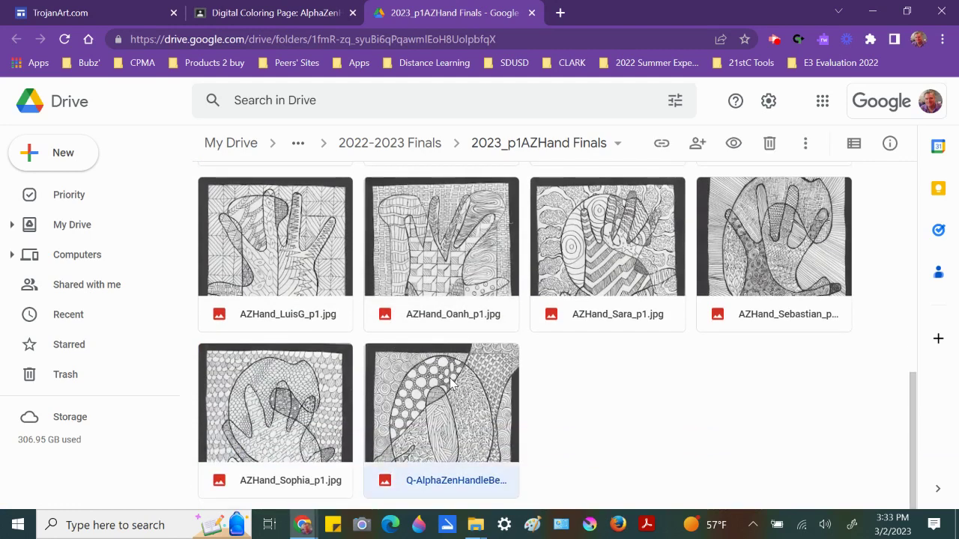
right_click(450, 382)
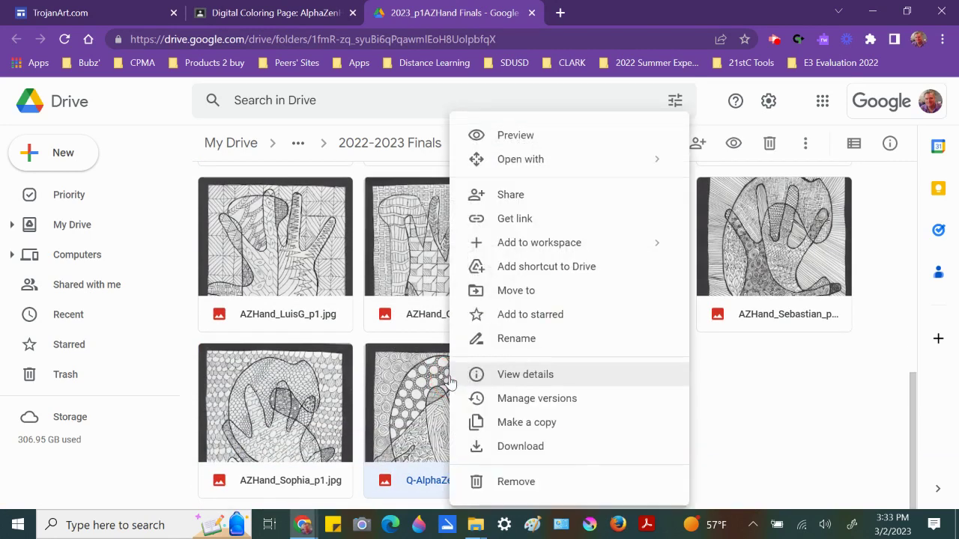
click(517, 132)
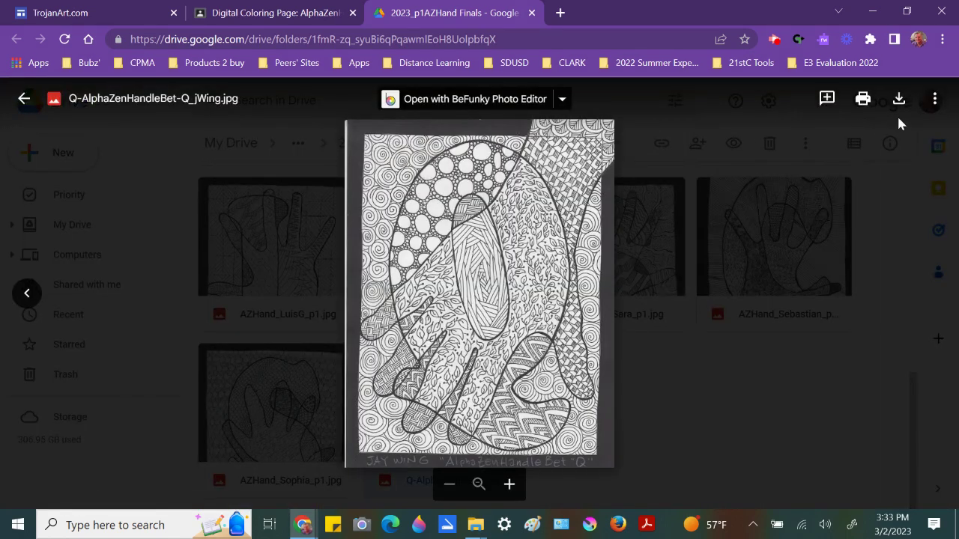
Download the drawing into the Downloads folder and close the Drive tab.
click(899, 101)
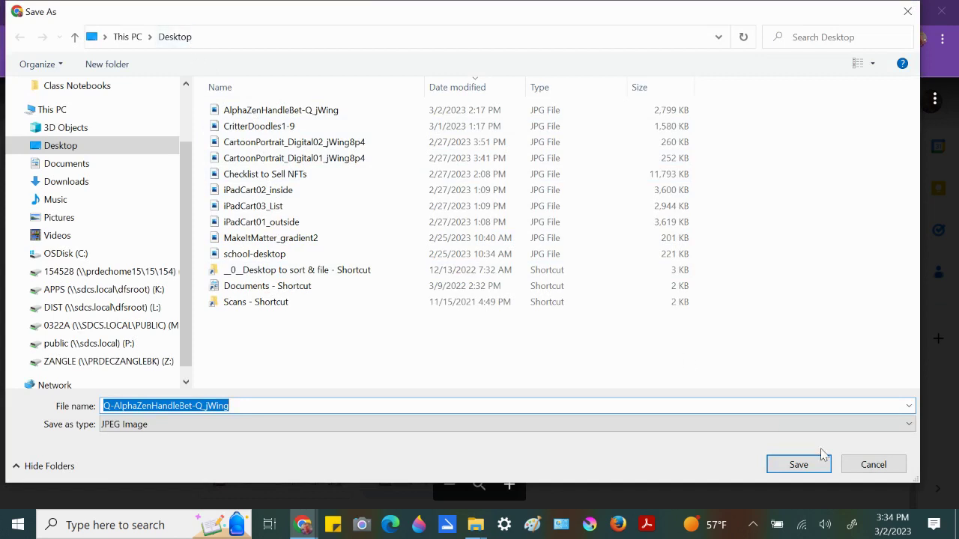
click(80, 185)
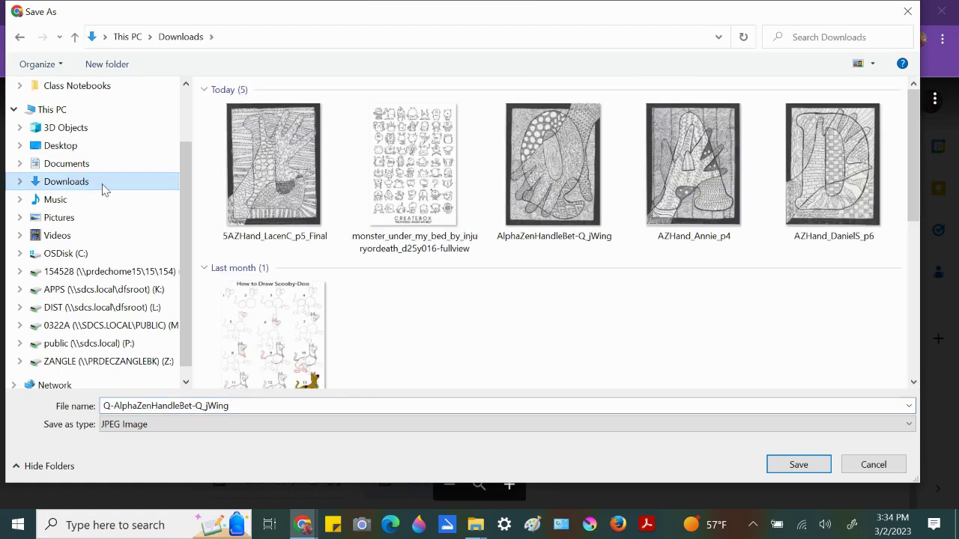
click(798, 465)
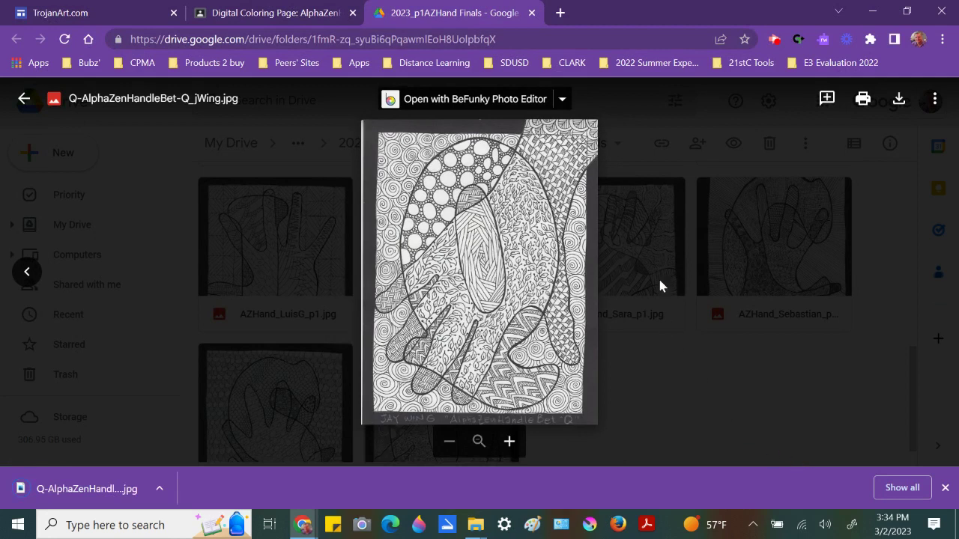
click(531, 13)
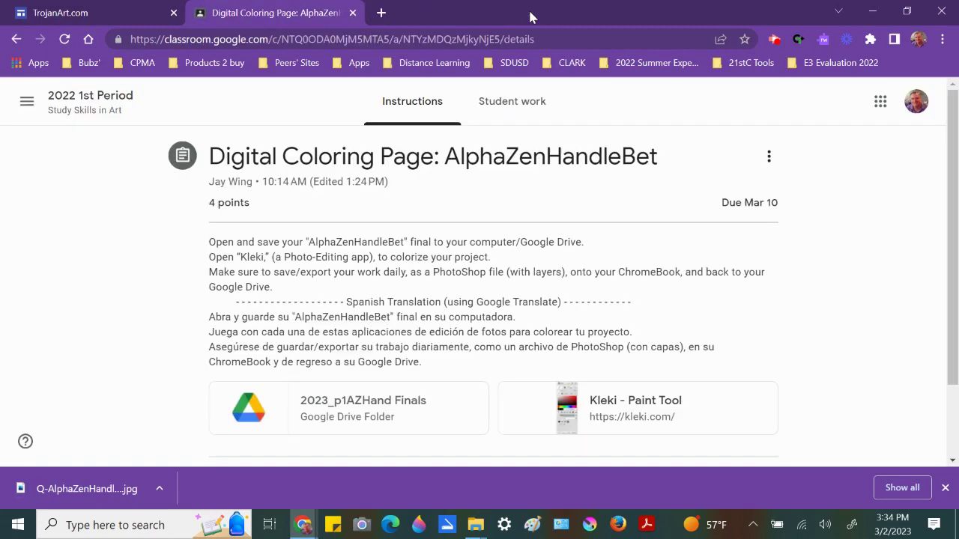
Import Q-AlphaZenHandleBet-Q_jWing from Downloads into Kleki as the whole canvas image.
click(570, 408)
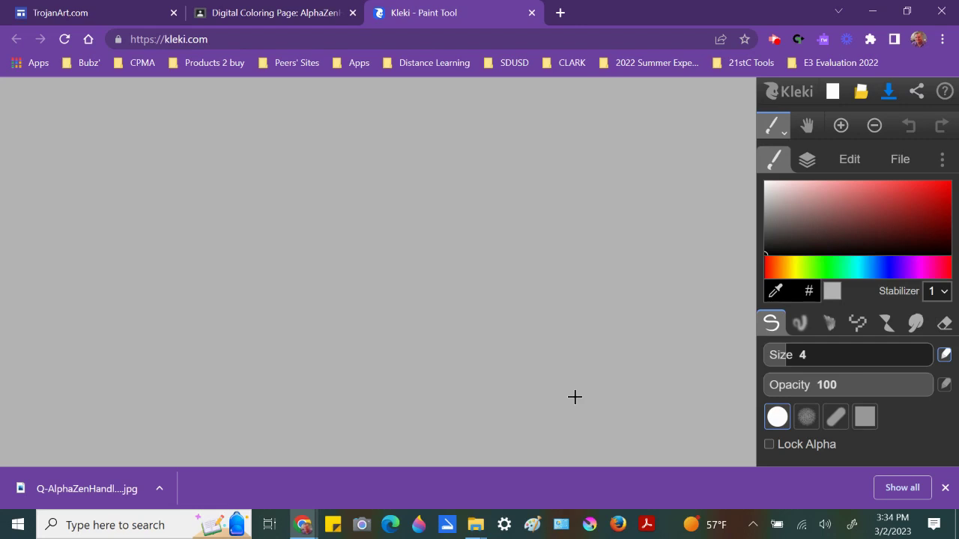
click(898, 162)
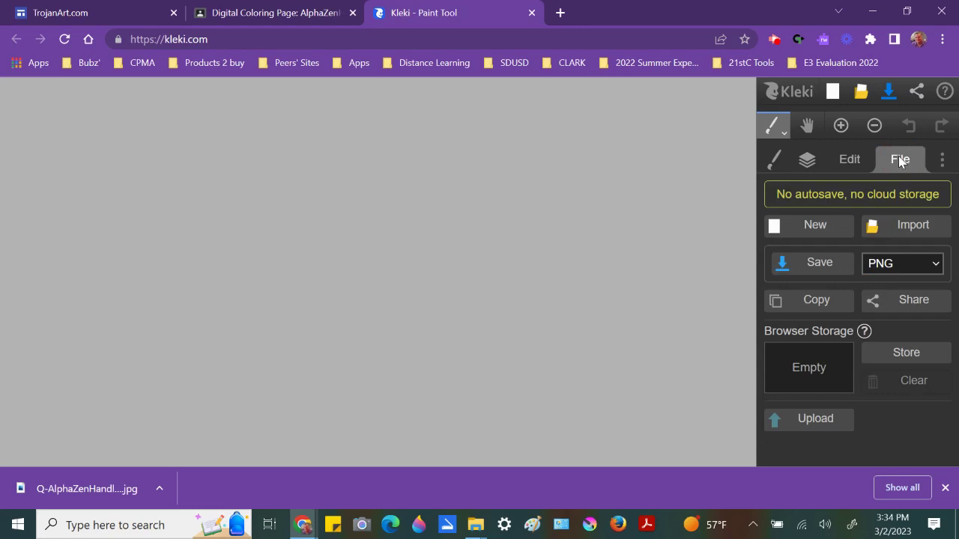
click(902, 228)
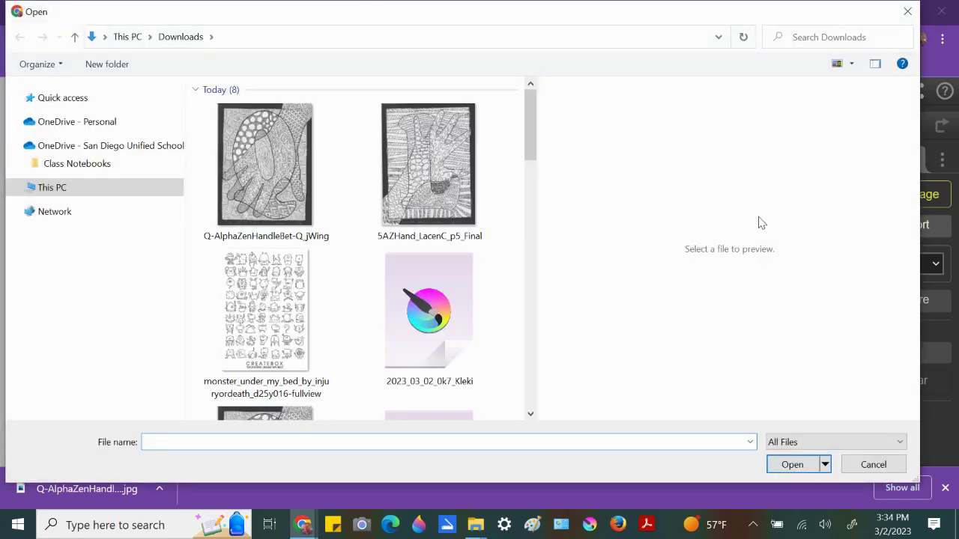
click(282, 151)
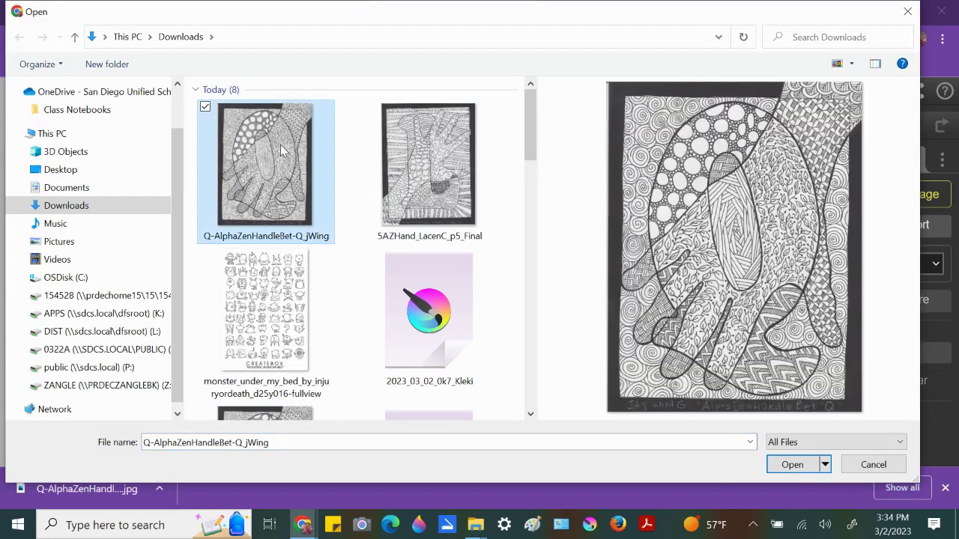
click(791, 465)
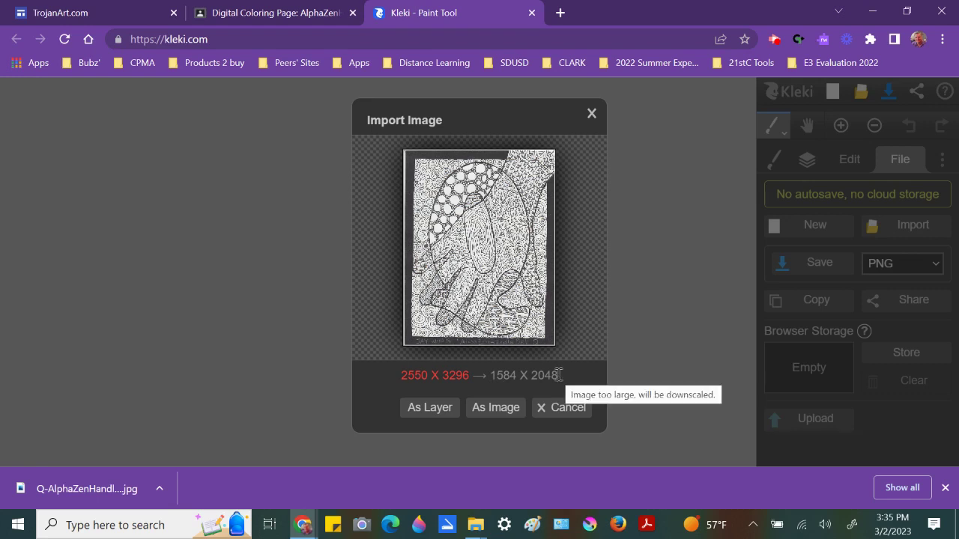
click(515, 409)
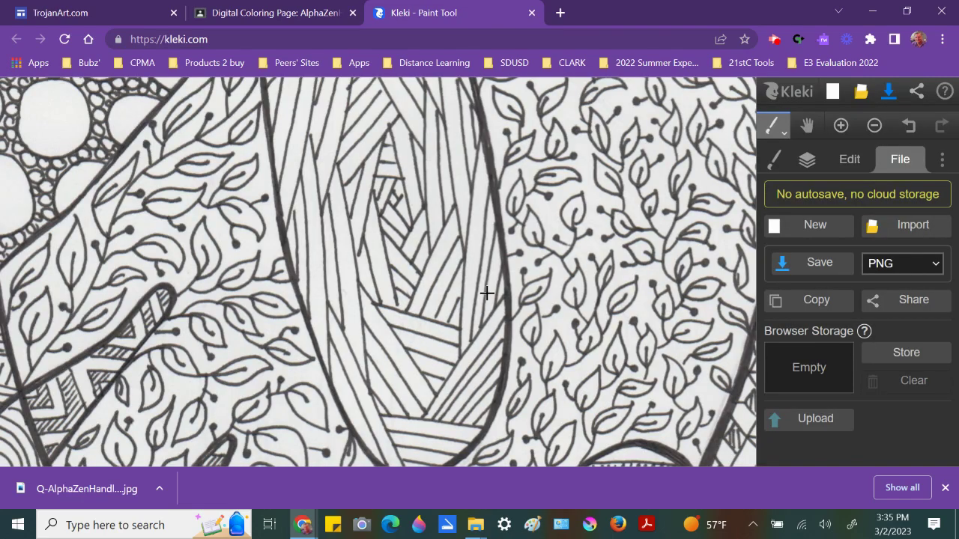
Resize the canvas image to a height of 1000 px with proportions constrained.
scroll(486, 293, down, 6)
scroll(441, 281, down, 2)
scroll(434, 262, up, 1)
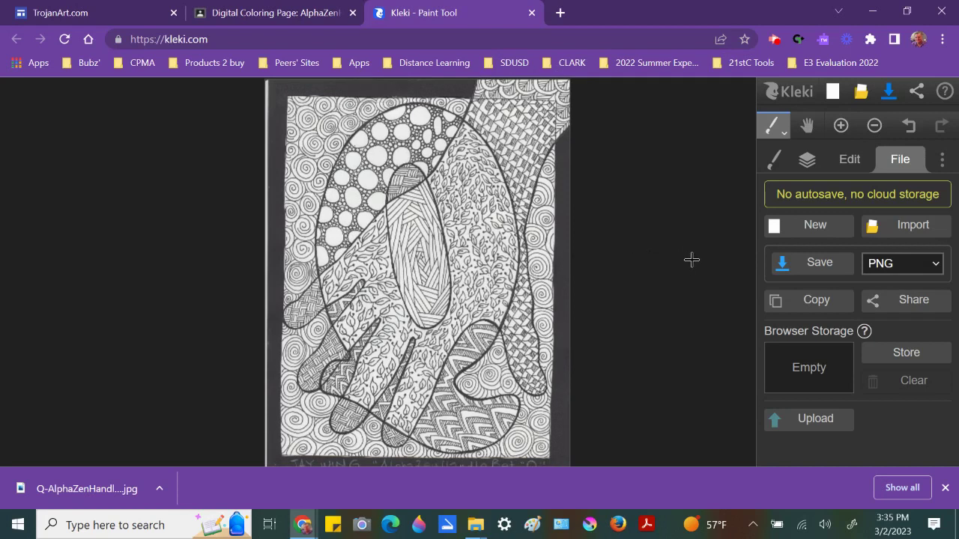
click(849, 162)
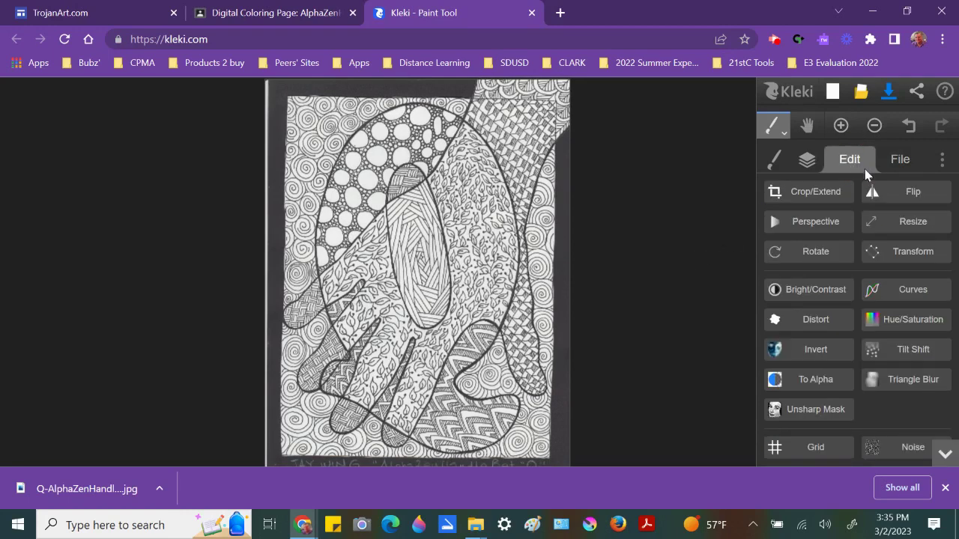
click(921, 222)
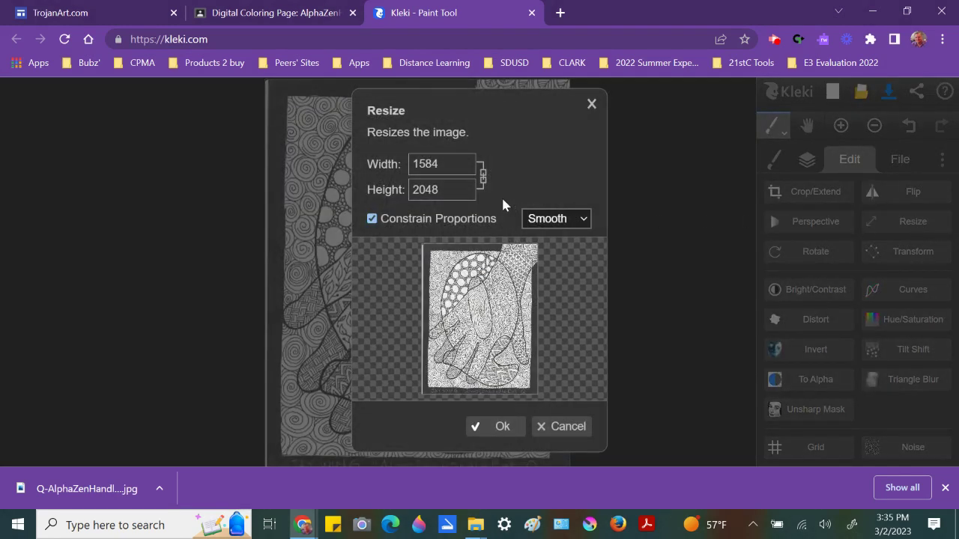
double_click(449, 190)
text(10000)
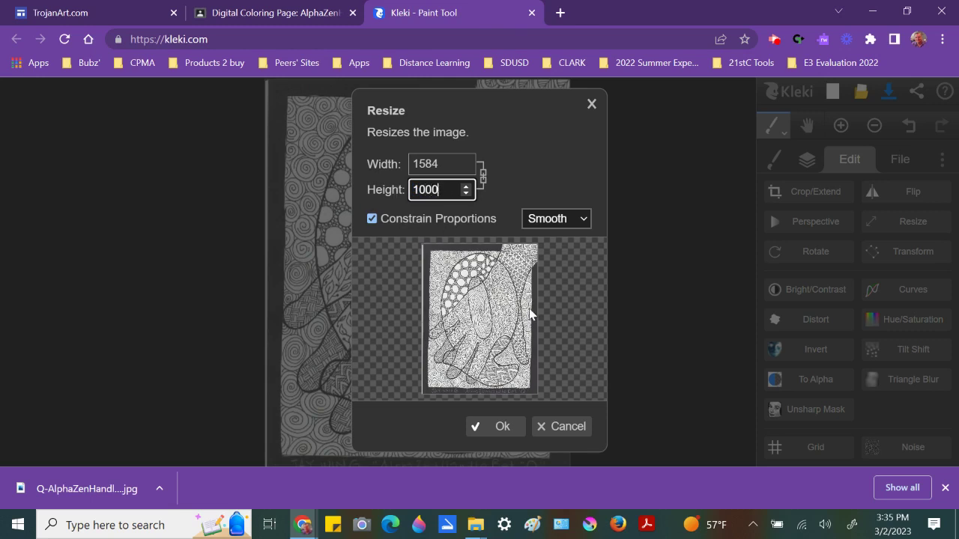
click(499, 427)
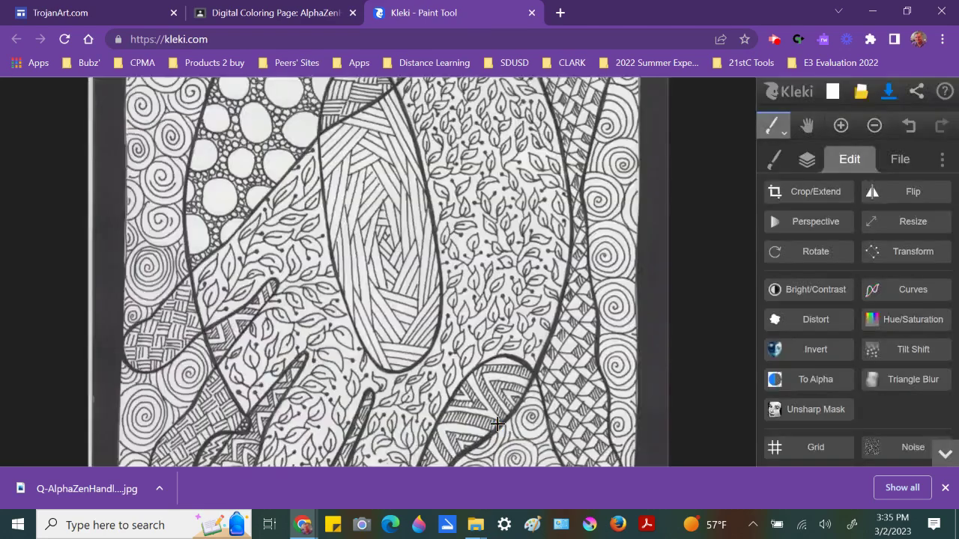
scroll(498, 424, down, 4)
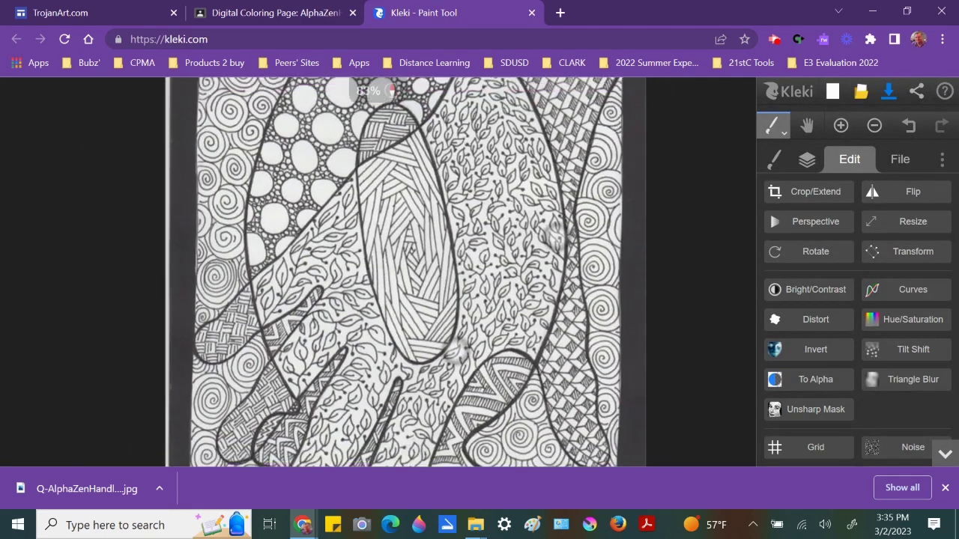
scroll(498, 424, down, 2)
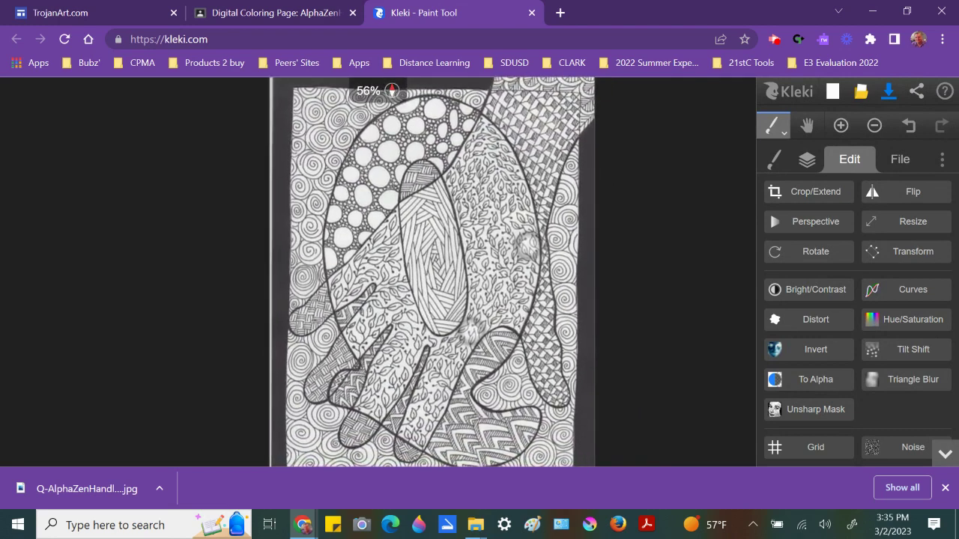
scroll(498, 424, down, 2)
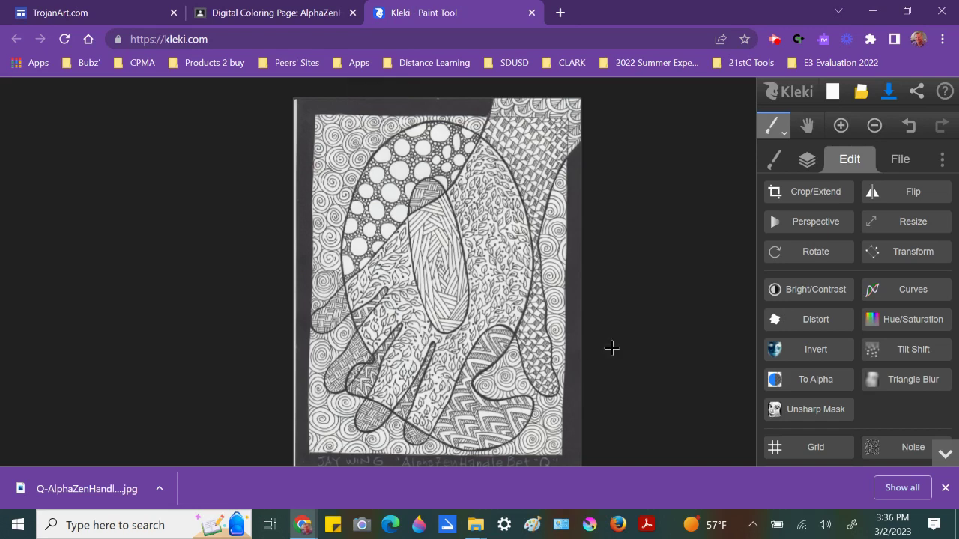
Add a new empty layer above the drawing and name it 'color'.
click(808, 163)
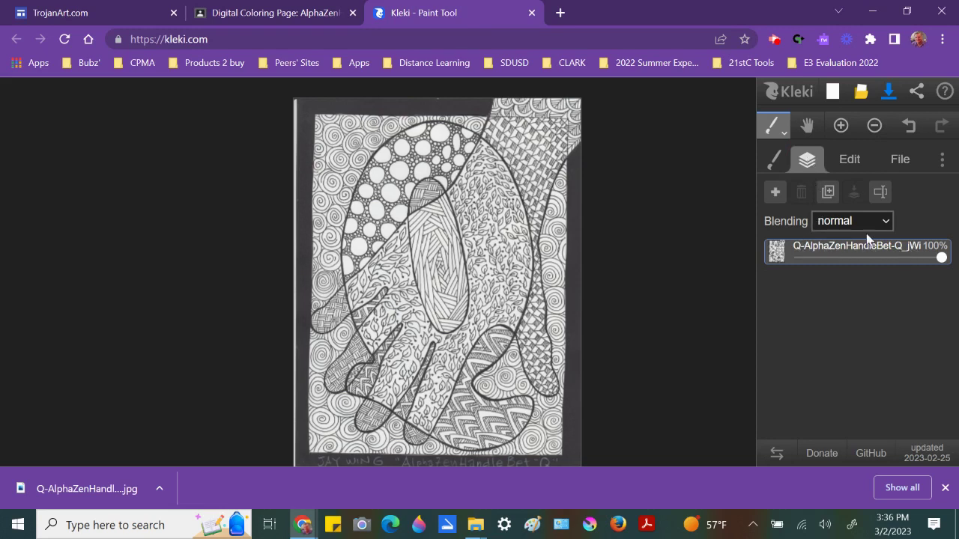
click(774, 196)
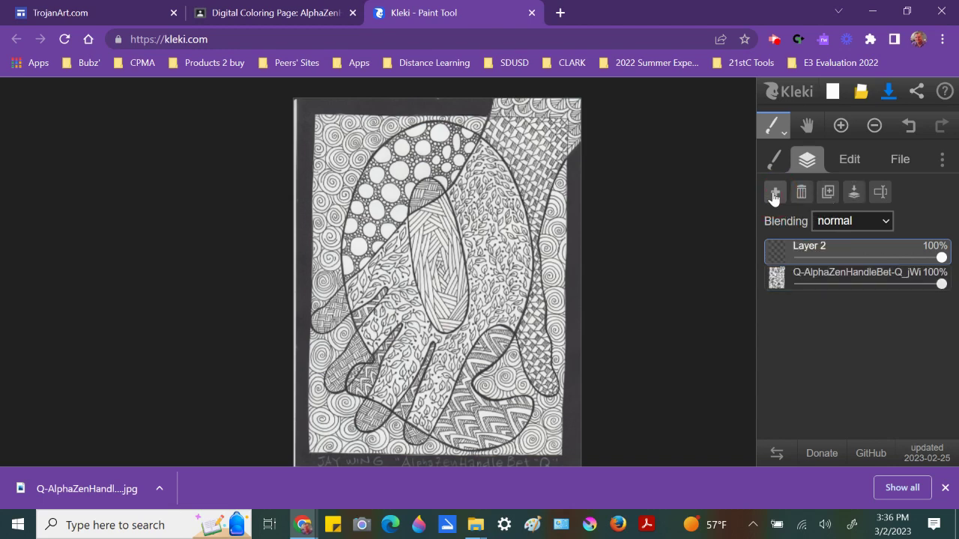
double_click(816, 250)
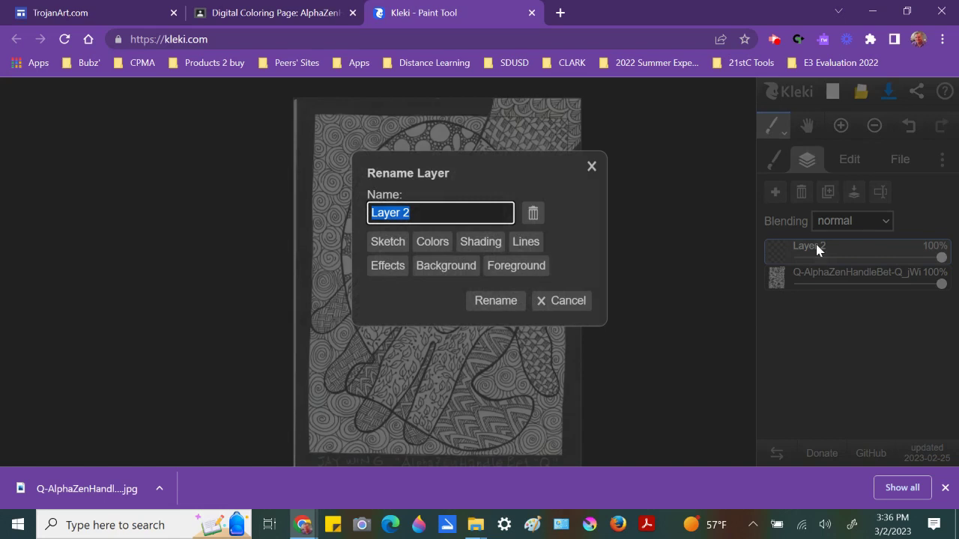
text(color)
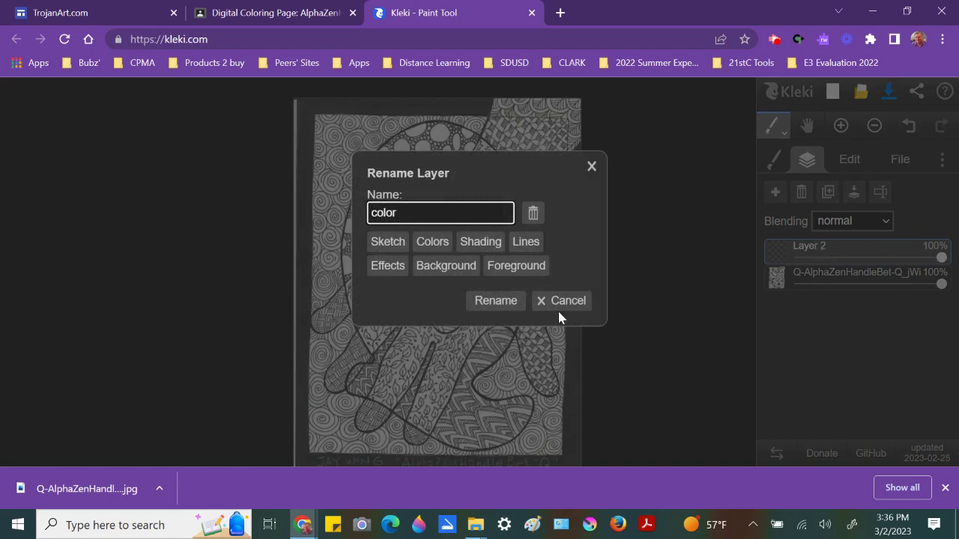
click(496, 301)
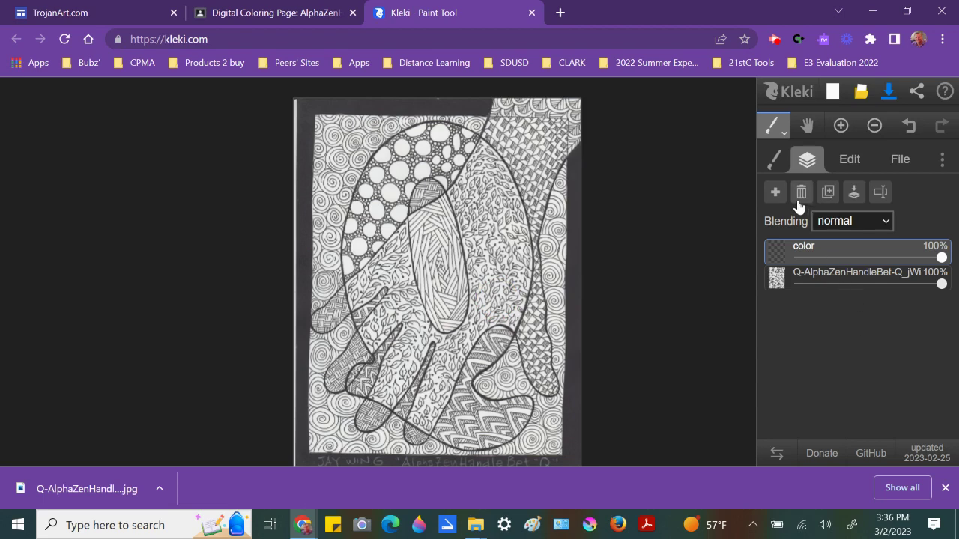
Add another empty layer on top and name it 'ink'.
click(776, 193)
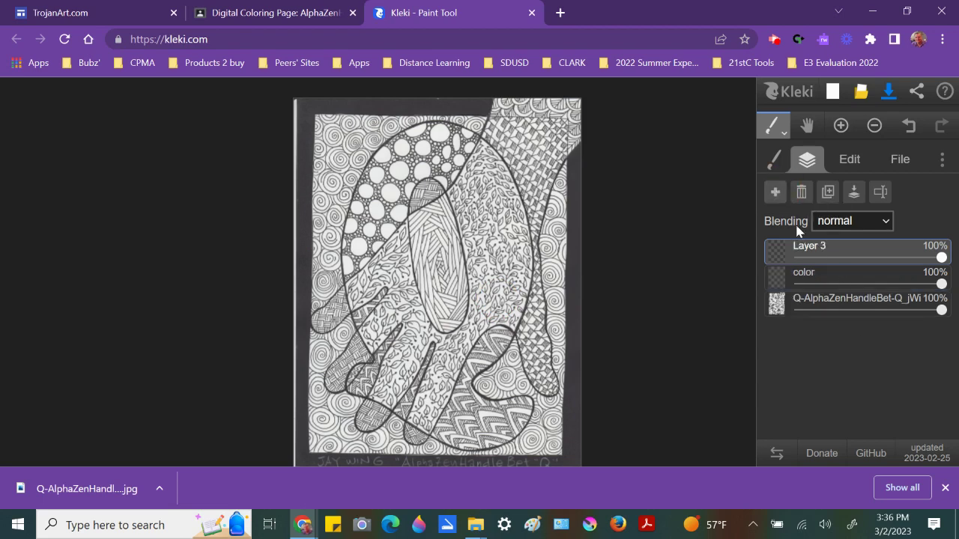
double_click(808, 253)
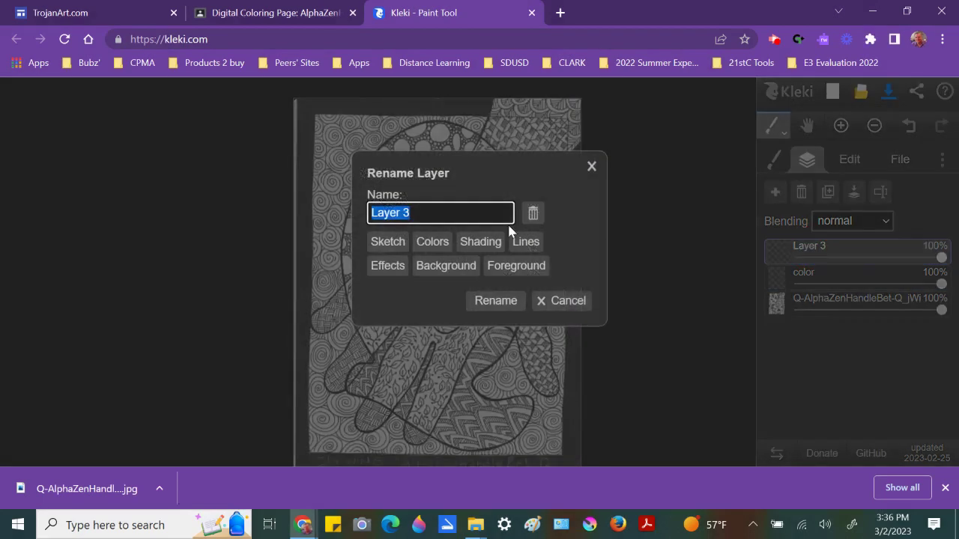
text(ink)
click(495, 300)
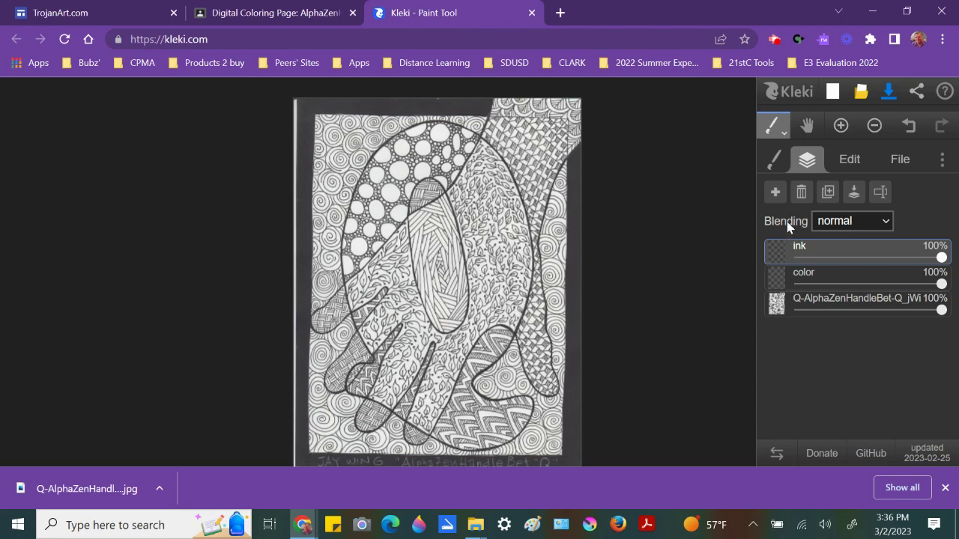
Set the color layer's blending mode to darken and undo the stray stroke.
click(826, 228)
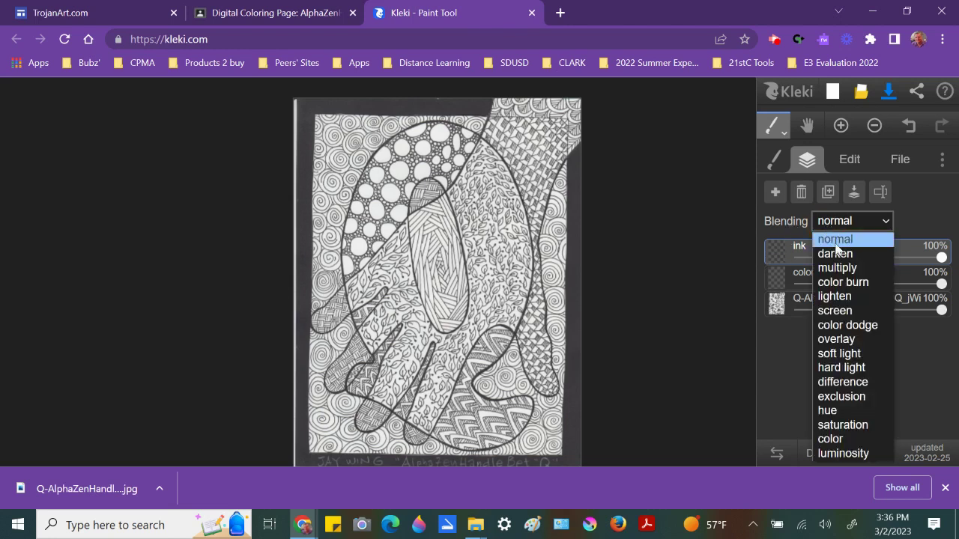
click(836, 254)
click(832, 269)
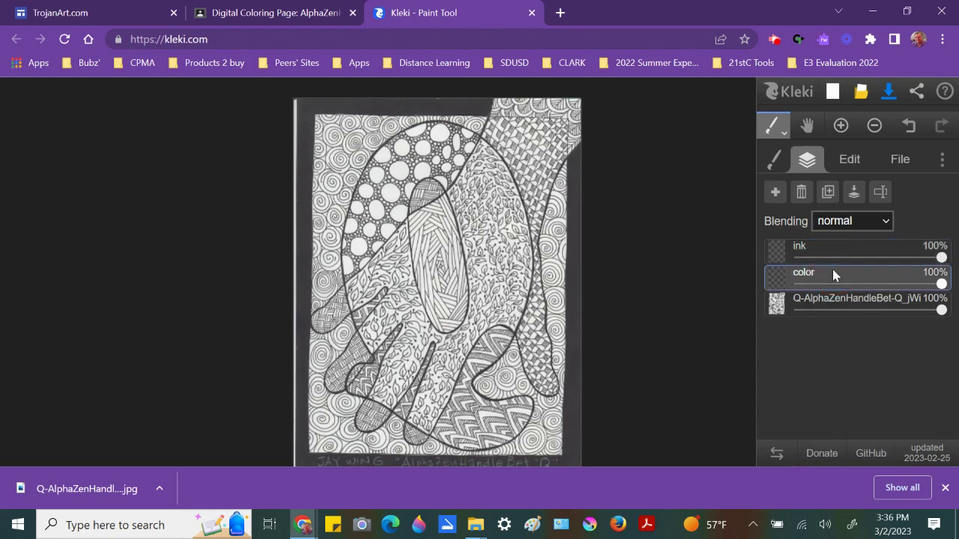
click(835, 223)
click(837, 255)
key(ctrl+z)
scroll(499, 390, up, 5)
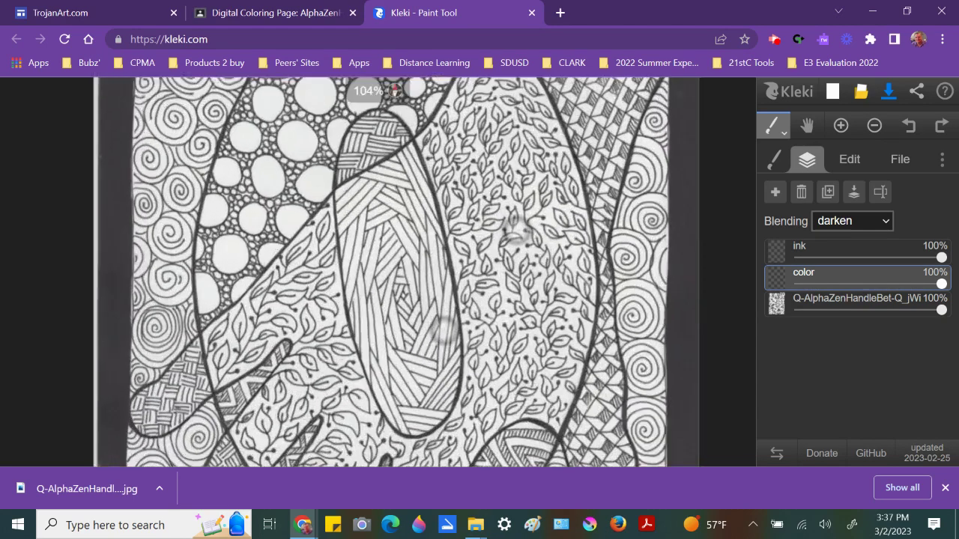
scroll(498, 390, down, 2)
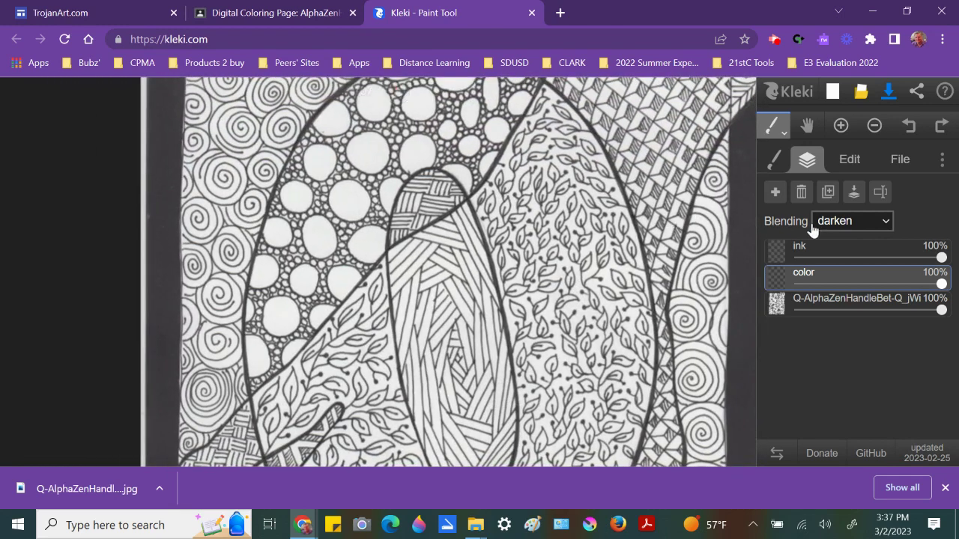
Choose bright red and set the pen brush size to 19.
click(776, 162)
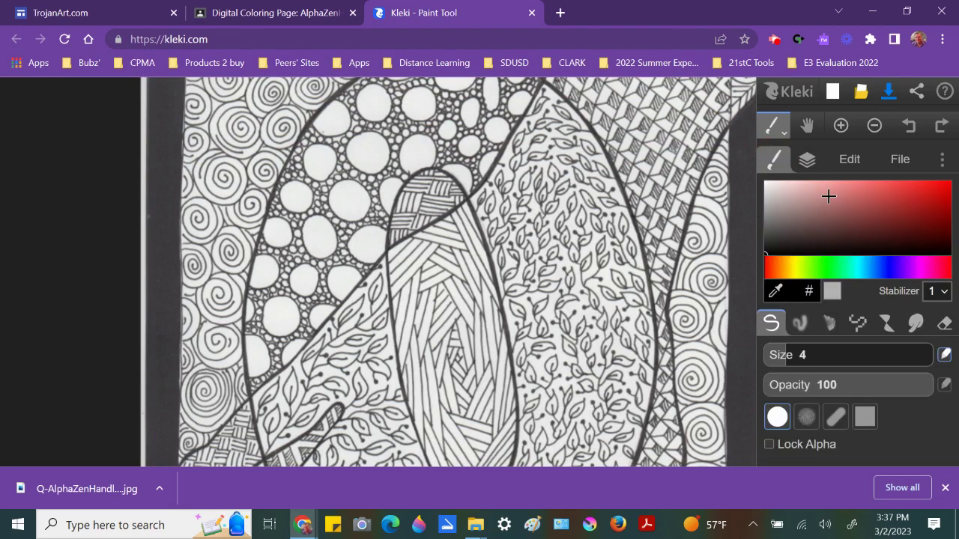
click(944, 190)
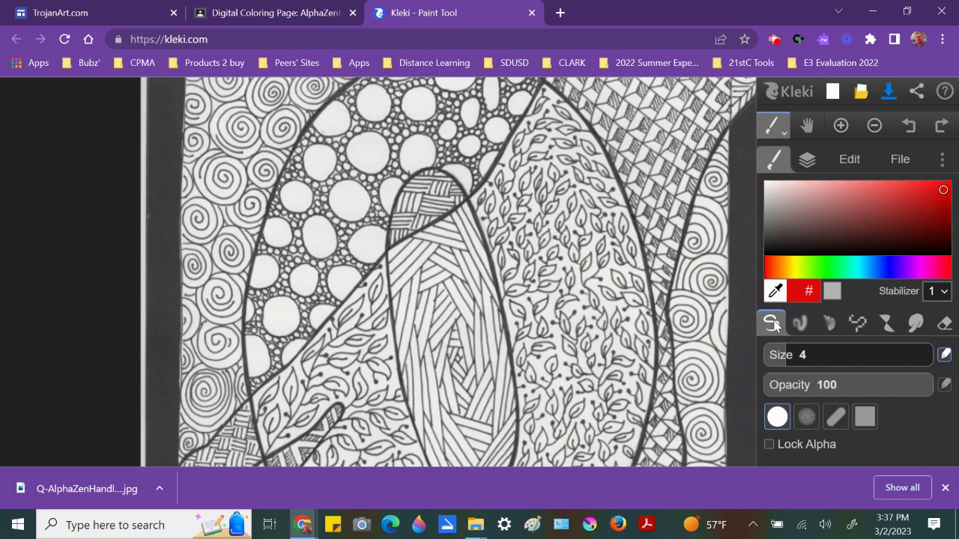
drag(784, 355, 817, 356)
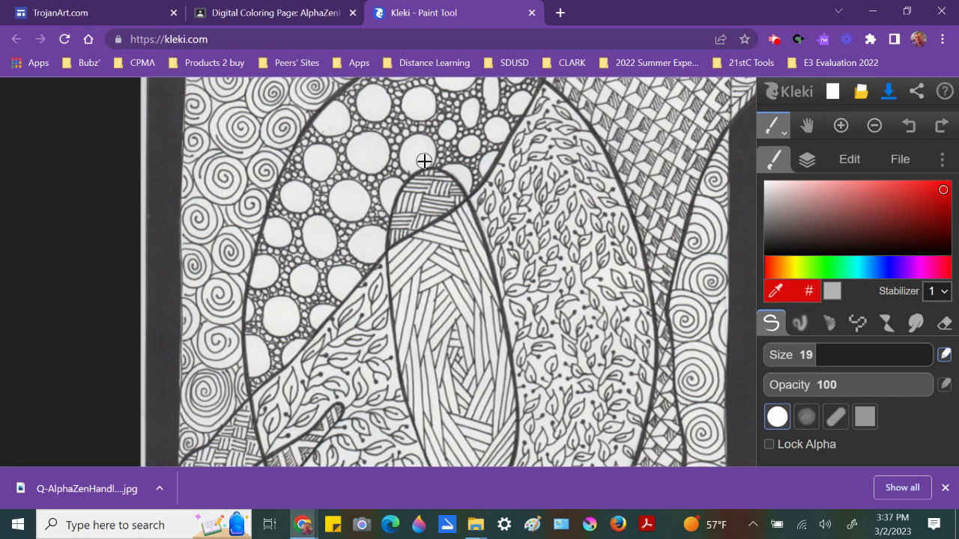
Fill two adjacent bubbles above the hatched arch with red, then check the layer list.
mouse_move(424, 161)
mouse_down()
mouse_move(417, 141)
mouse_move(400, 148)
mouse_move(412, 155)
mouse_up()
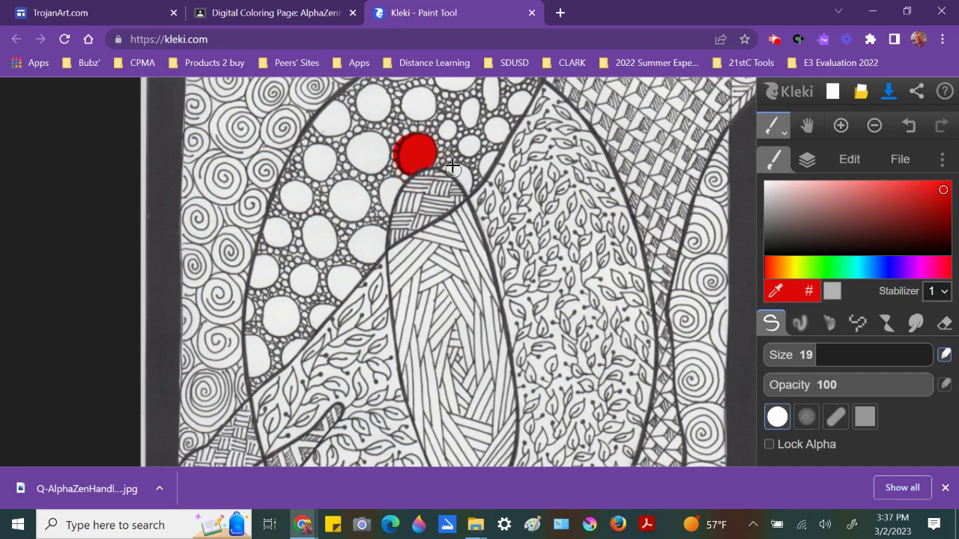
scroll(452, 164, up, 5)
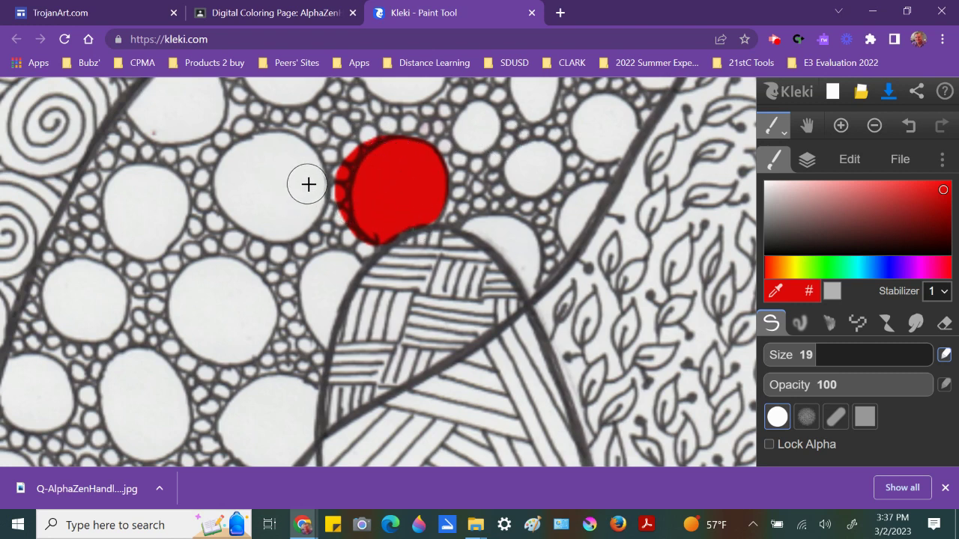
mouse_move(308, 187)
mouse_down()
mouse_move(272, 153)
mouse_move(222, 175)
mouse_move(249, 214)
mouse_move(294, 225)
mouse_move(312, 192)
mouse_move(243, 177)
mouse_move(246, 190)
mouse_move(303, 196)
mouse_up()
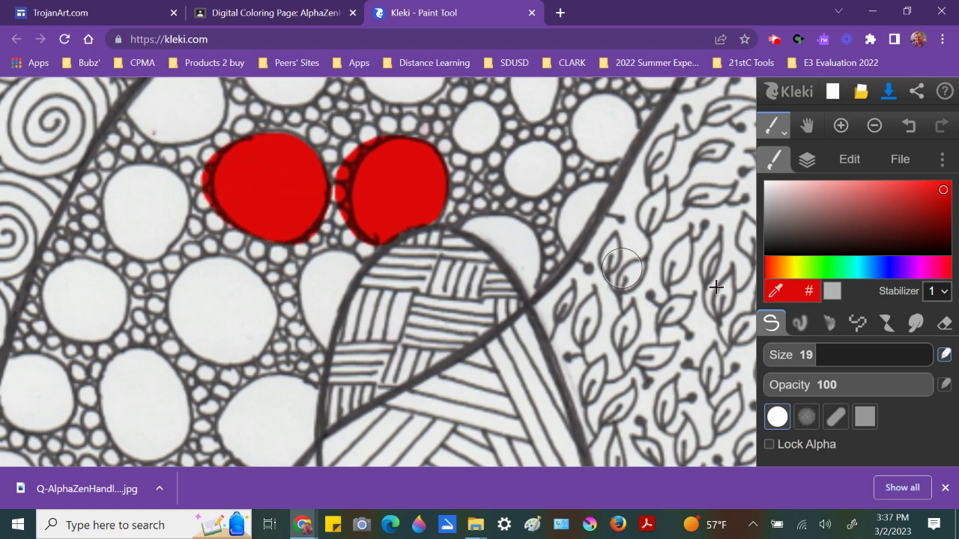
click(807, 169)
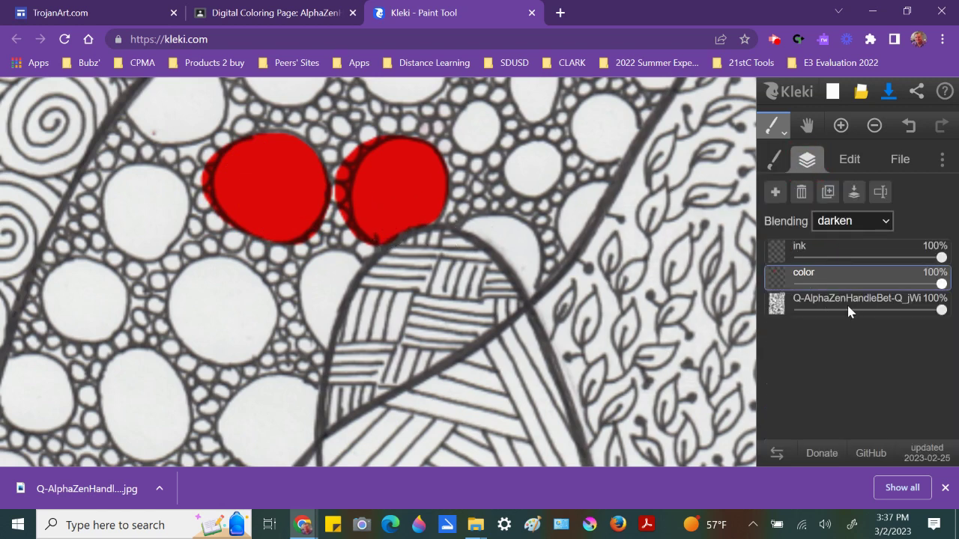
mouse_move(780, 273)
Switch to the Eraser and reduce its size to about 9.3.
click(775, 160)
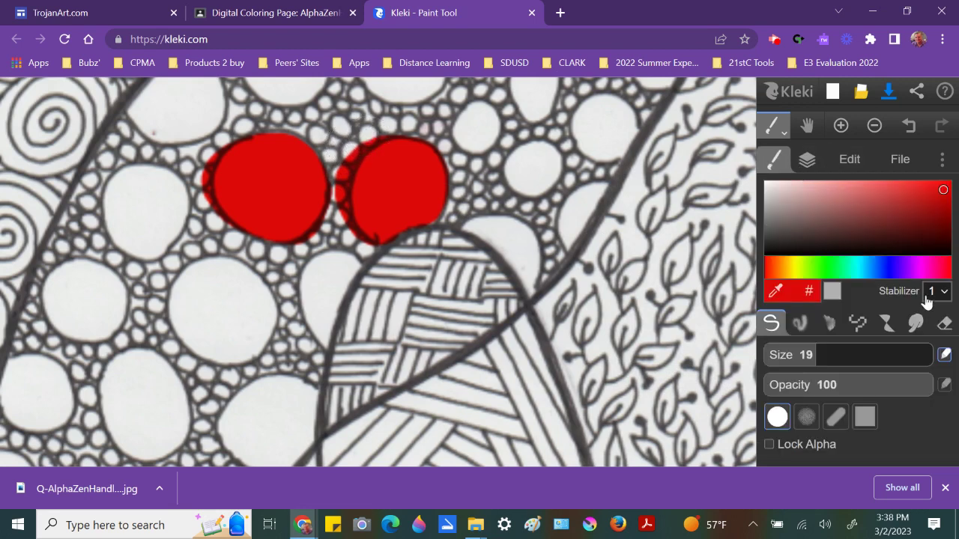
click(943, 322)
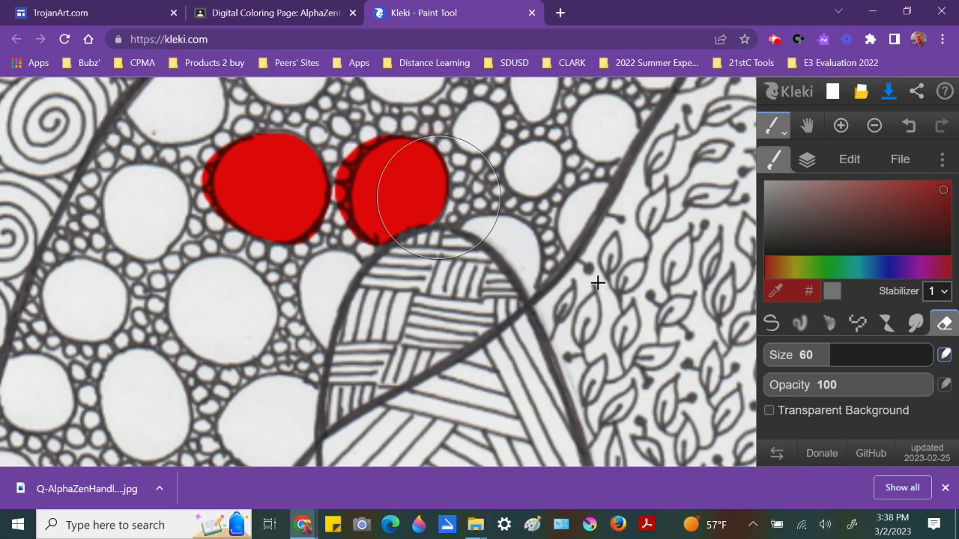
drag(829, 360, 775, 363)
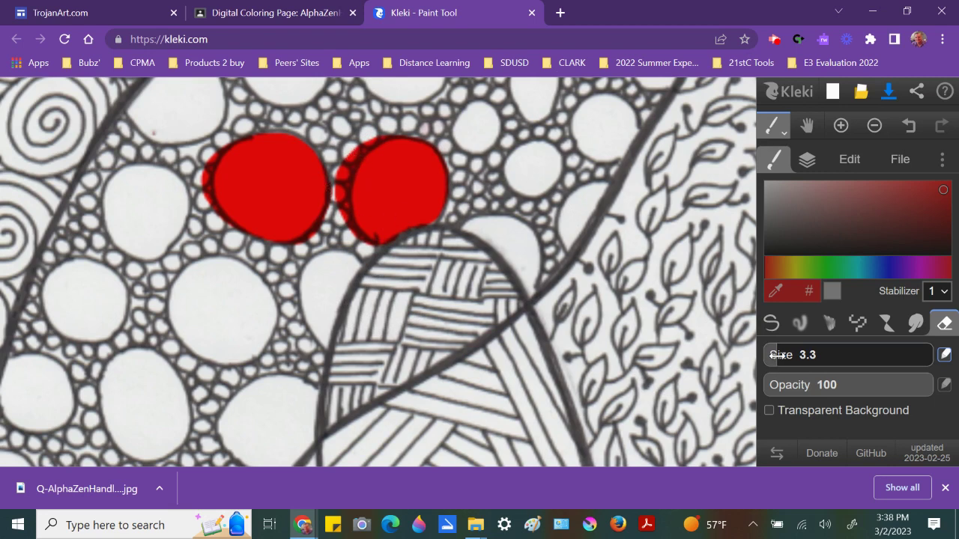
drag(776, 355, 799, 355)
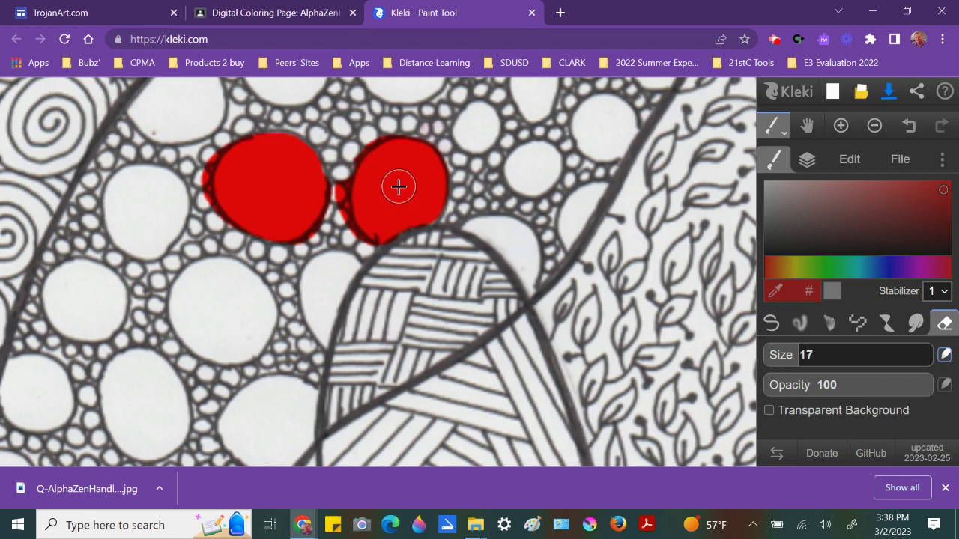
key(bracketleft)
key(bracketleft)
key(bracketleft)
key(bracketleft)
key(bracketleft)
key(bracketleft)
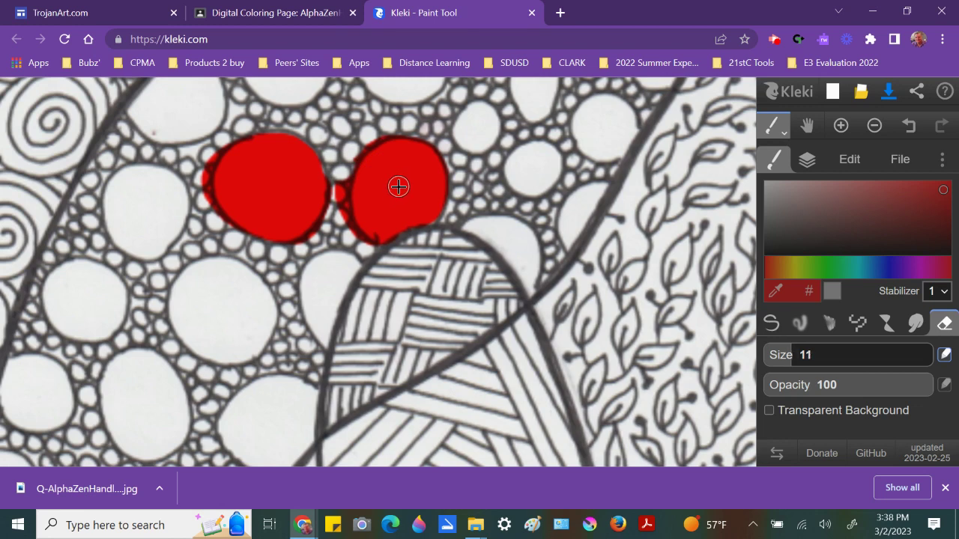
key(bracketleft)
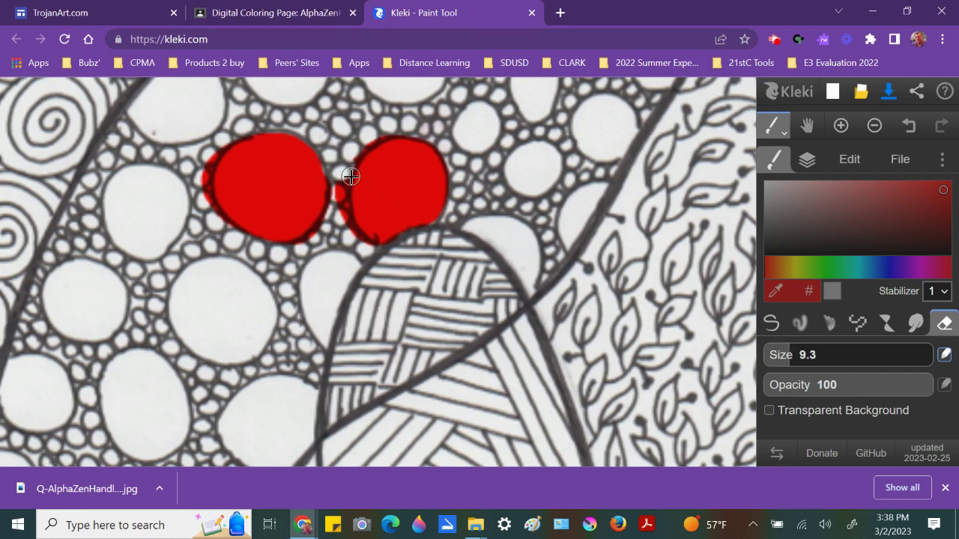
Erase the red joining the two circles and tidy the left circle's outer edge.
mouse_move(339, 180)
mouse_down()
mouse_move(349, 244)
mouse_move(380, 260)
mouse_up()
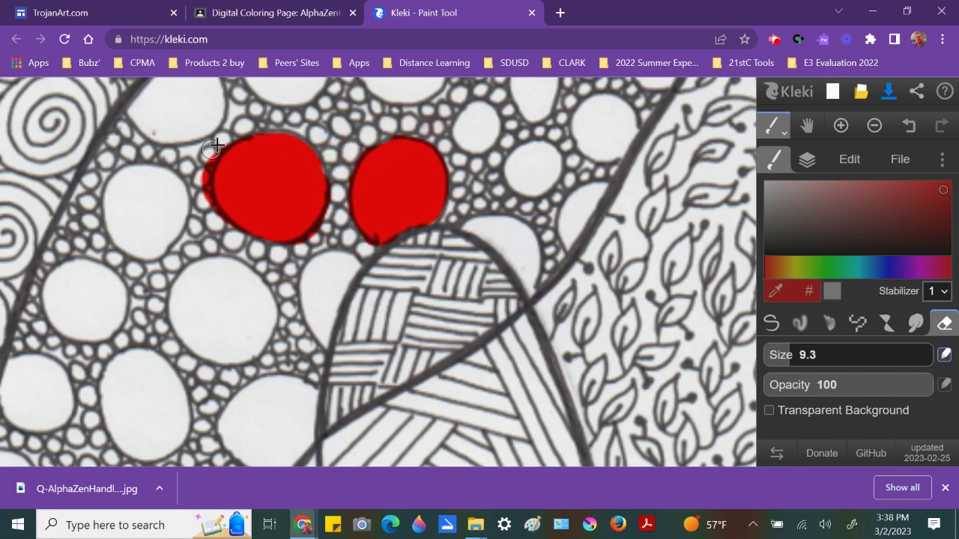
mouse_move(206, 164)
mouse_down()
mouse_move(198, 189)
mouse_move(218, 230)
mouse_move(211, 209)
mouse_up()
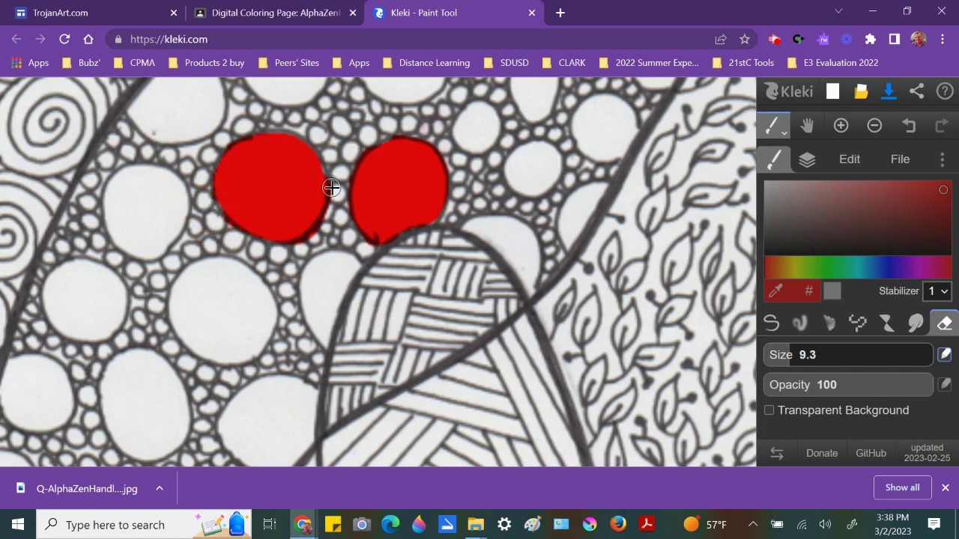
mouse_move(290, 250)
mouse_down()
mouse_move(310, 246)
mouse_move(325, 223)
mouse_move(342, 162)
mouse_up()
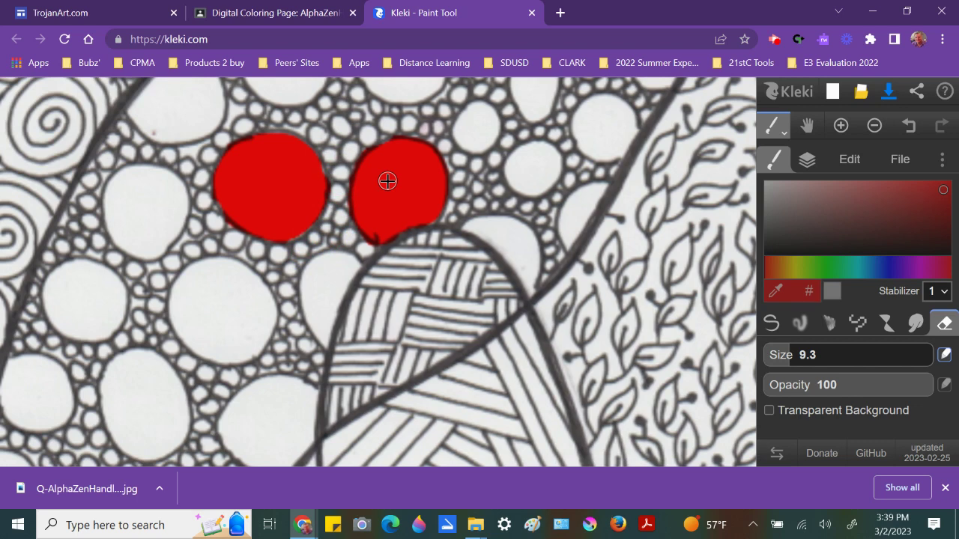
Paint the arch-shaped cell red and trim its overspill with the eraser and a smaller brush.
click(774, 321)
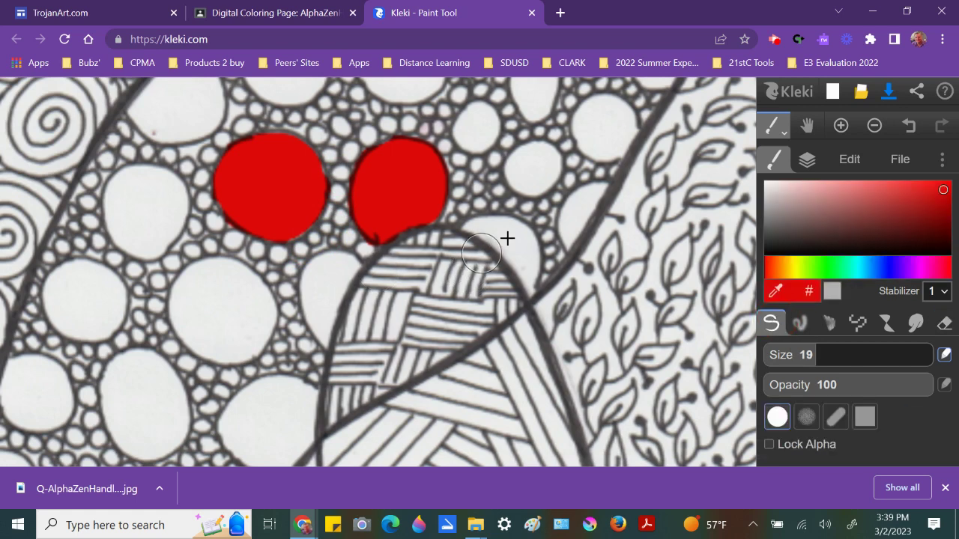
click(941, 325)
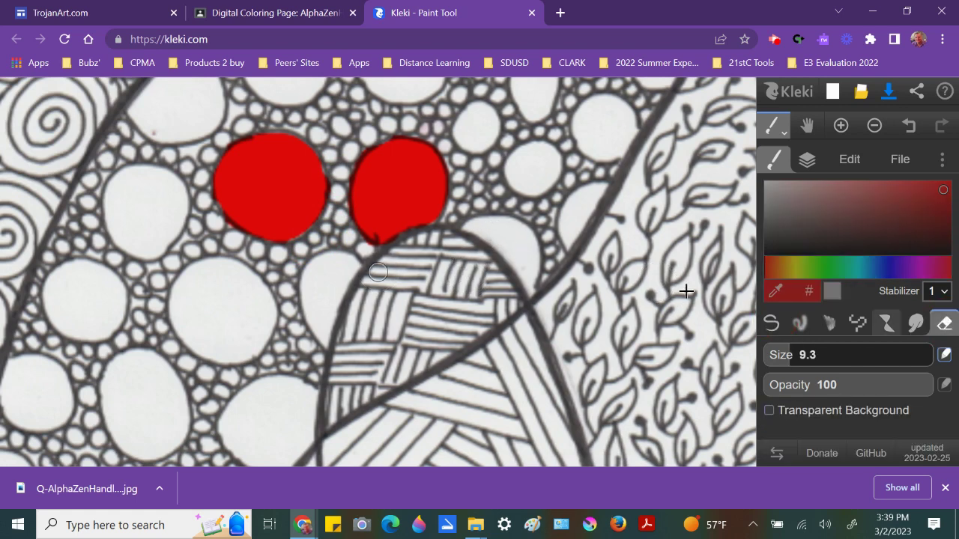
click(771, 323)
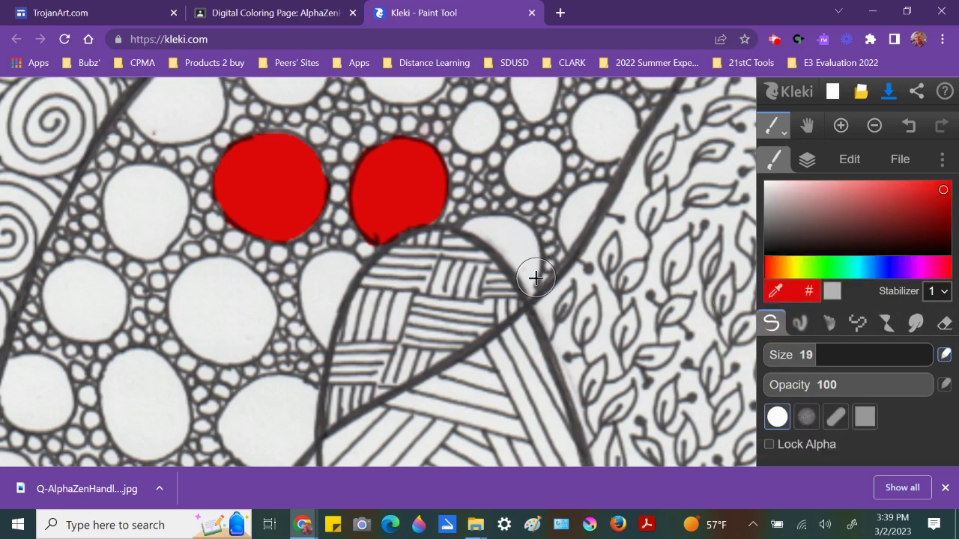
mouse_move(536, 278)
mouse_down()
mouse_move(520, 242)
mouse_move(477, 220)
mouse_move(528, 257)
mouse_up()
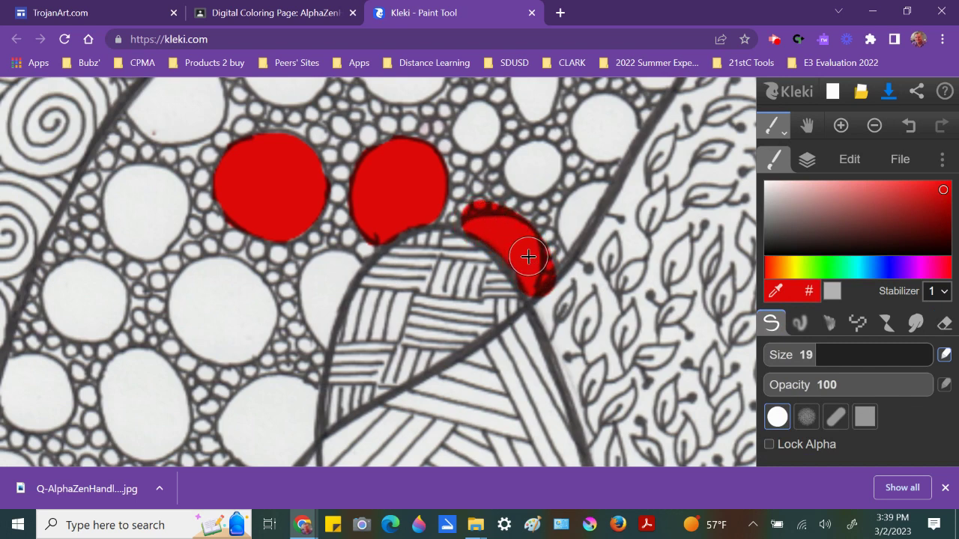
key(e)
mouse_move(487, 220)
mouse_down()
mouse_move(467, 210)
mouse_move(510, 195)
mouse_move(534, 214)
mouse_move(552, 250)
mouse_move(548, 280)
mouse_move(553, 224)
mouse_up()
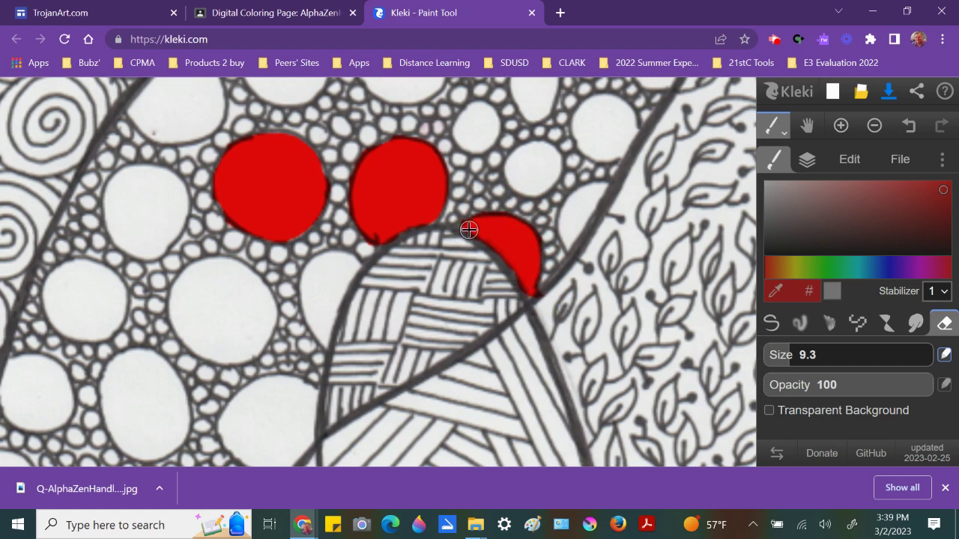
key(b)
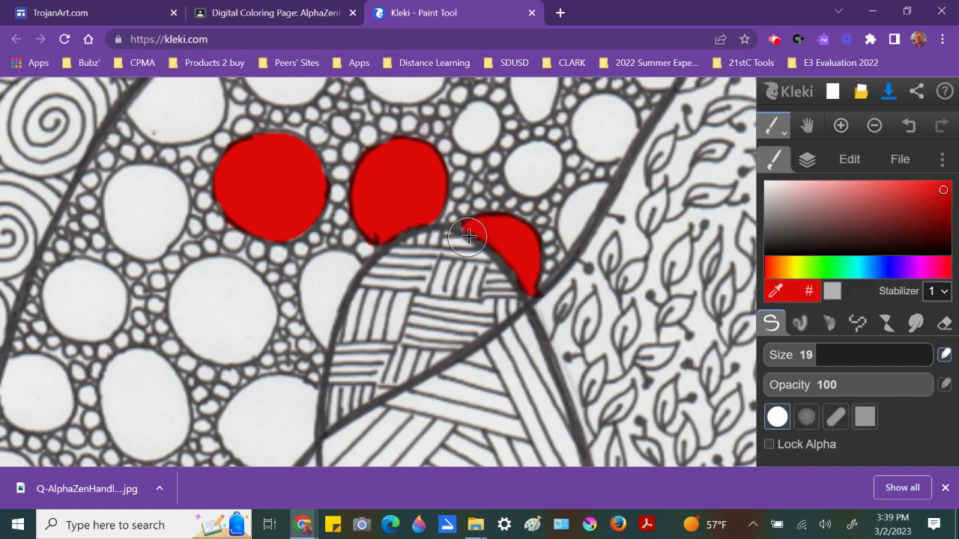
key(bracketleft)
key(bracketleft)
key(bracketleft)
key(bracketleft)
key(bracketleft)
key(bracketleft)
key(bracketleft)
key(bracketleft)
key(bracketleft)
key(bracketleft)
key(bracketleft)
key(bracketleft)
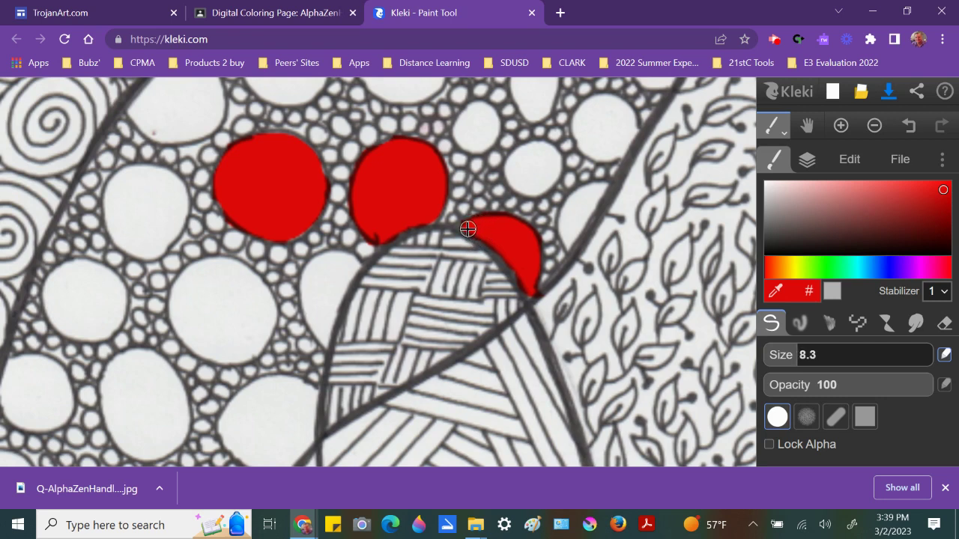
mouse_move(467, 229)
mouse_down()
mouse_move(473, 229)
mouse_move(509, 222)
mouse_move(530, 233)
mouse_move(538, 301)
mouse_up()
Paint red into the bubble left of the arch and the large lower-left circle.
key(e)
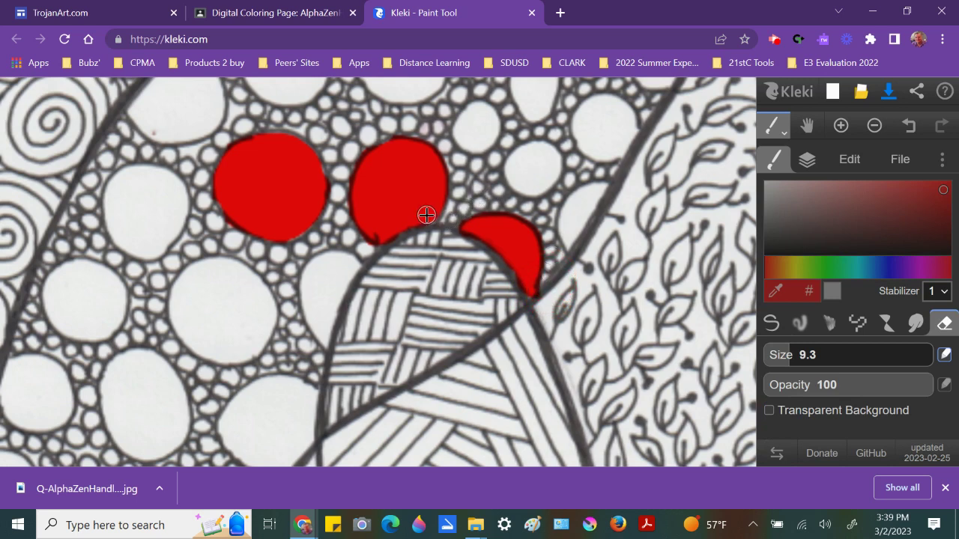
key(b)
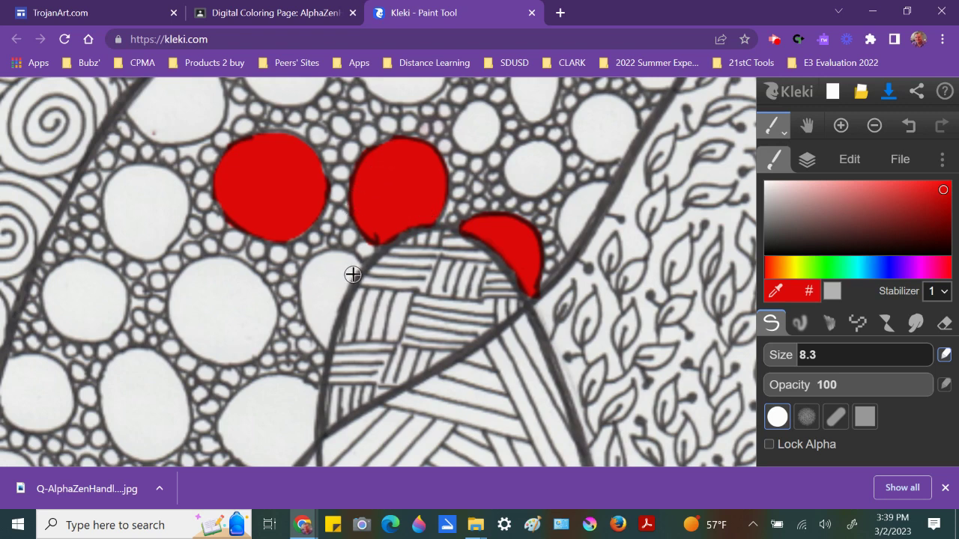
mouse_move(357, 269)
mouse_down()
mouse_move(315, 263)
mouse_move(304, 306)
mouse_move(321, 334)
mouse_move(349, 273)
mouse_move(318, 283)
mouse_move(338, 278)
mouse_move(313, 306)
mouse_move(321, 314)
mouse_up()
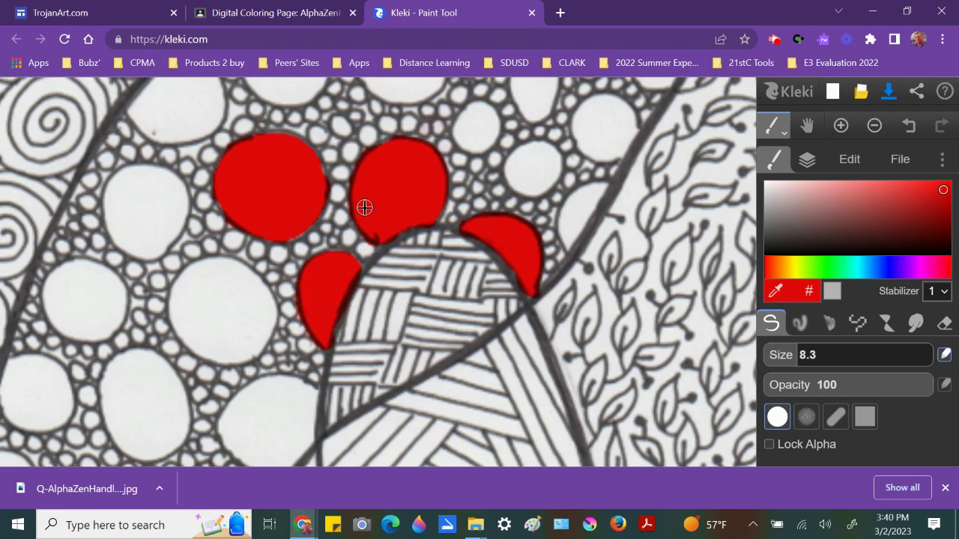
click(189, 274)
mouse_move(189, 273)
mouse_down()
mouse_move(246, 279)
mouse_move(265, 300)
mouse_move(270, 329)
mouse_move(245, 358)
mouse_move(196, 349)
mouse_move(172, 295)
mouse_move(193, 272)
mouse_move(240, 270)
mouse_move(265, 299)
mouse_move(244, 308)
mouse_move(234, 281)
mouse_move(196, 278)
mouse_move(192, 288)
mouse_move(241, 295)
mouse_move(183, 300)
mouse_move(256, 305)
mouse_move(187, 316)
mouse_move(262, 319)
mouse_move(191, 331)
mouse_move(258, 334)
mouse_move(229, 349)
mouse_move(207, 342)
mouse_move(251, 314)
mouse_up()
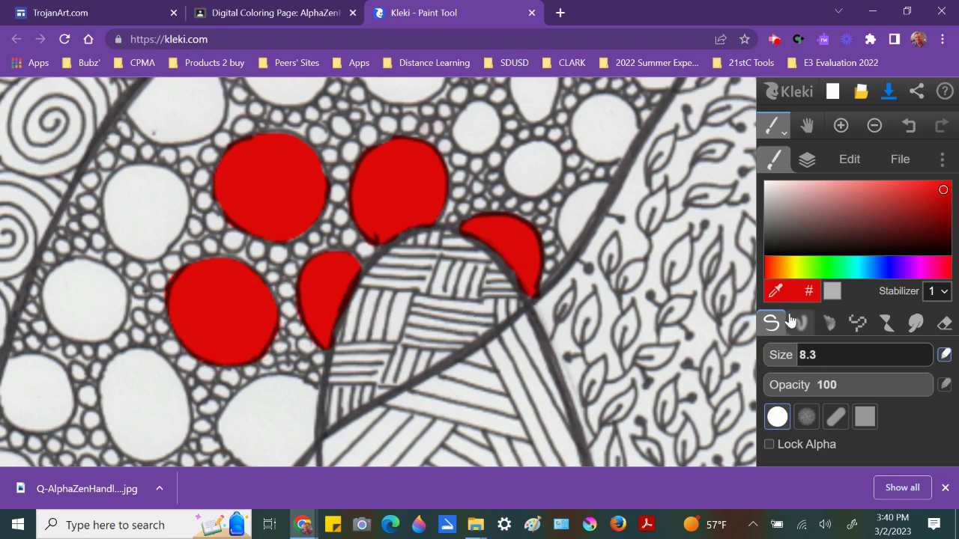
Bucket-fill seven bubbles red, including the top-edge circles and large upper-left and upper-right circles.
click(784, 133)
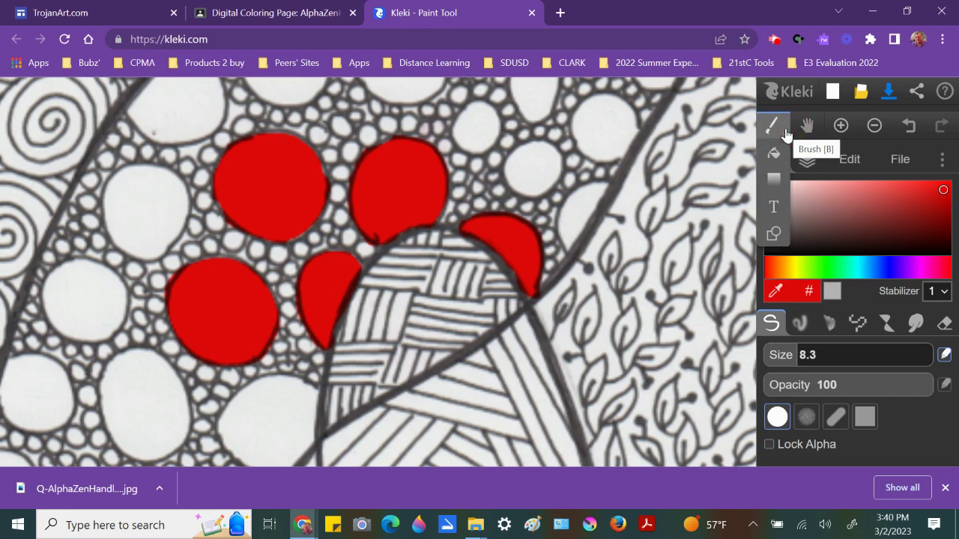
click(773, 155)
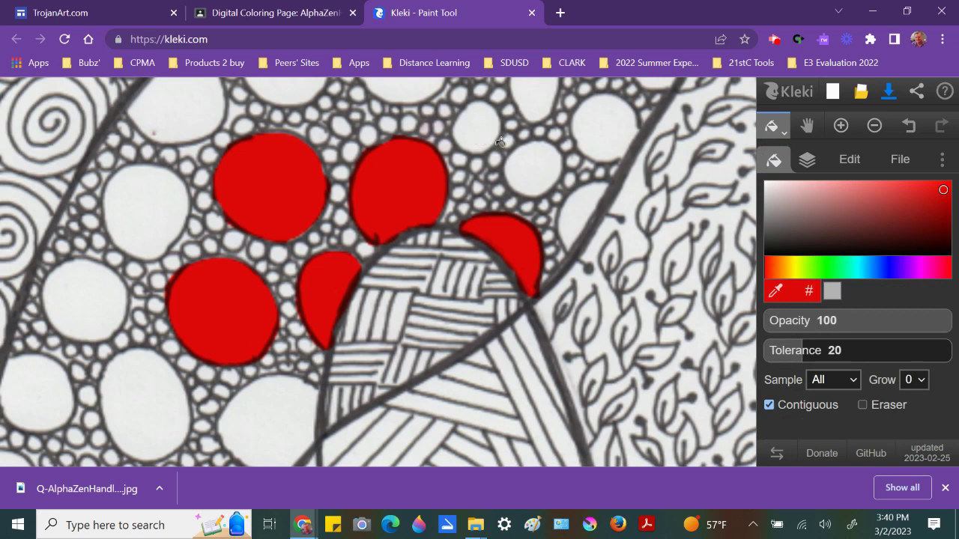
click(548, 158)
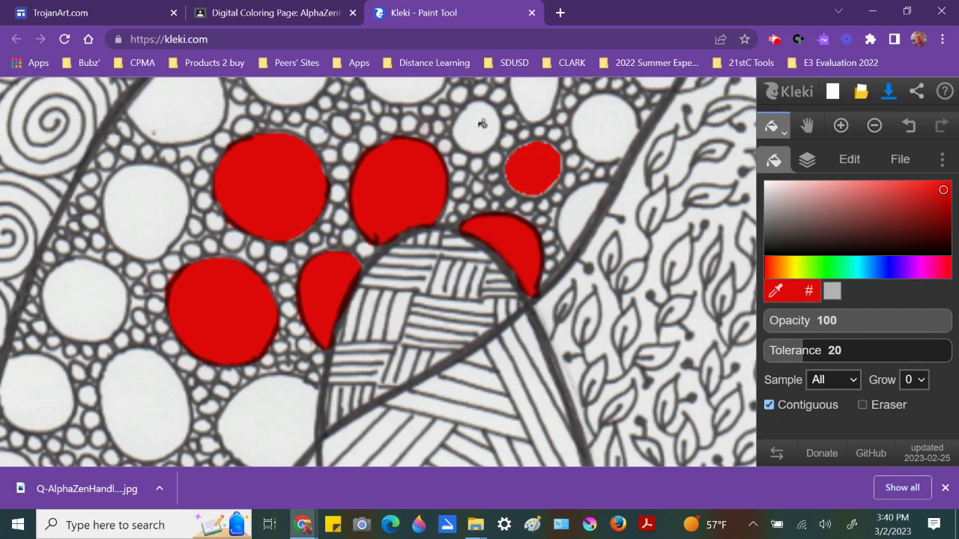
click(483, 124)
click(405, 89)
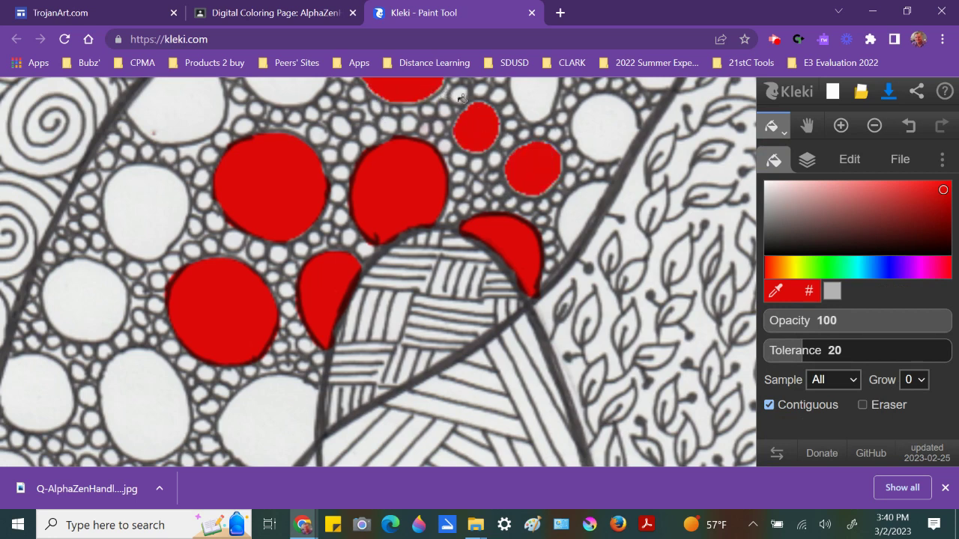
click(589, 114)
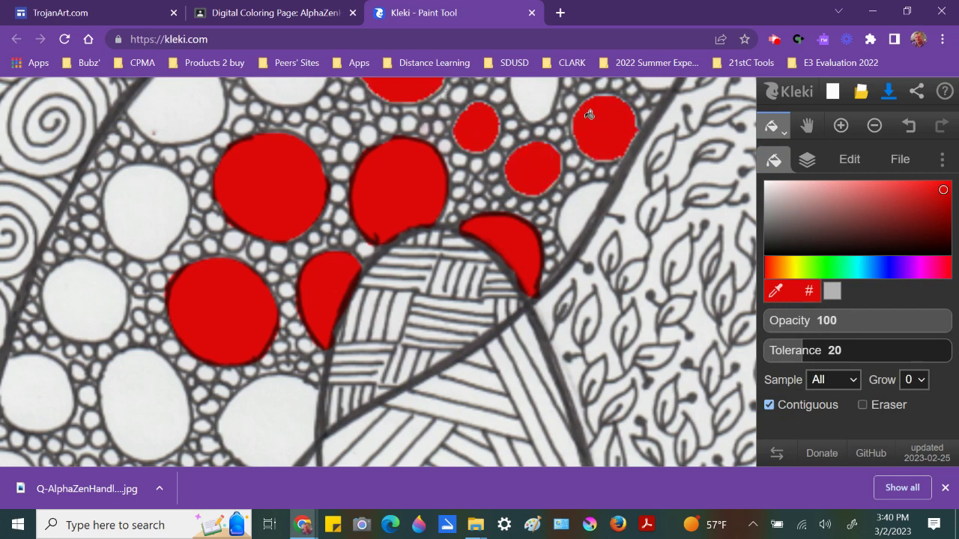
click(582, 201)
click(306, 86)
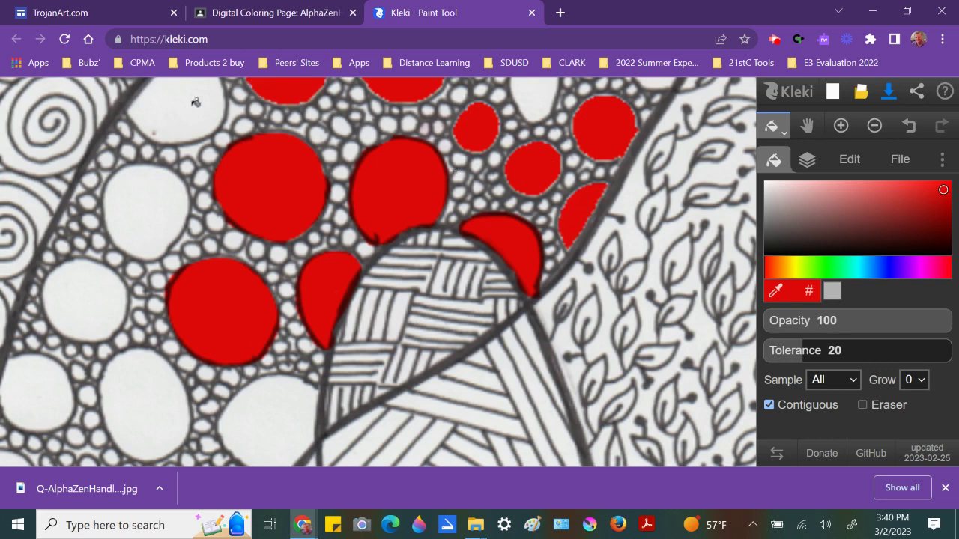
click(179, 103)
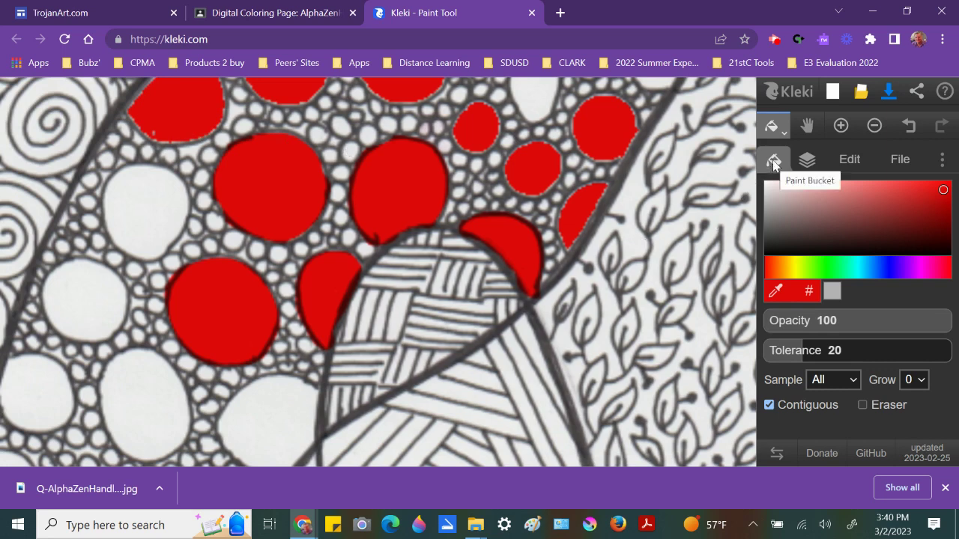
Brush red over the upper-left circle's unfilled rim and undo the stray squiggle.
click(779, 137)
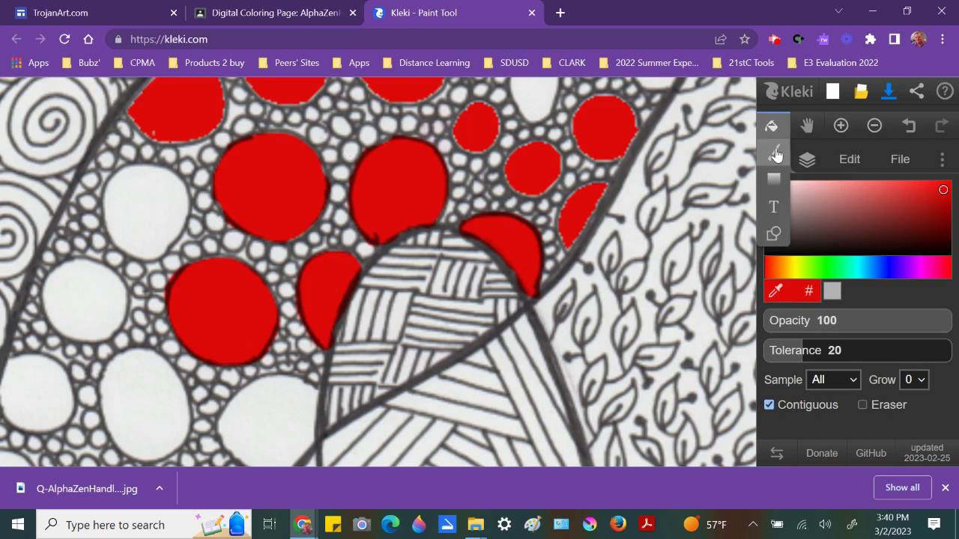
click(775, 148)
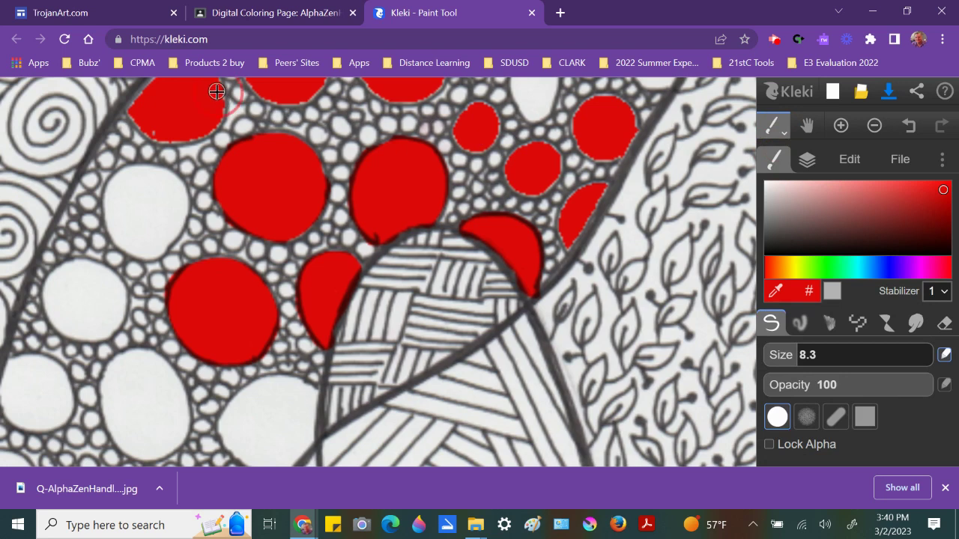
mouse_move(217, 108)
mouse_down()
mouse_move(202, 137)
mouse_move(180, 148)
mouse_move(157, 141)
mouse_move(133, 102)
mouse_move(157, 84)
mouse_up()
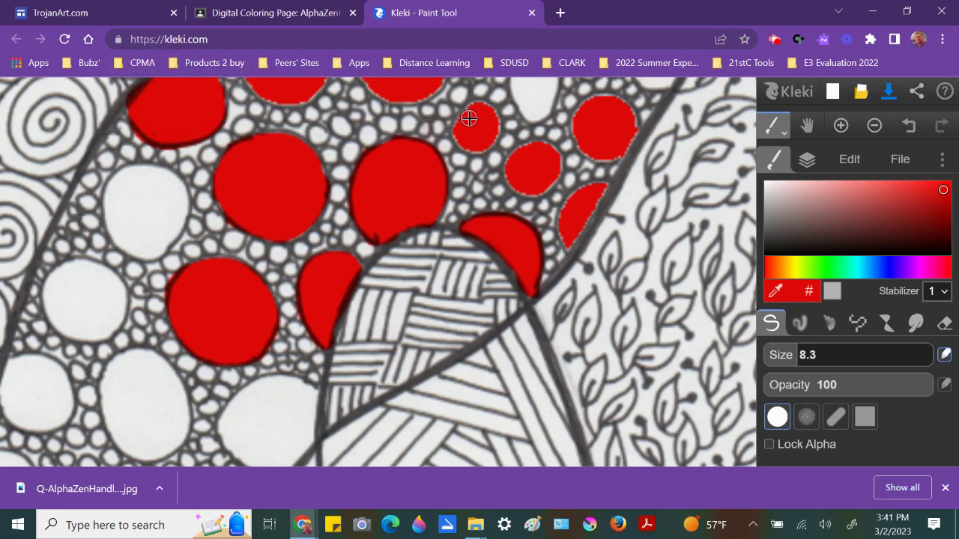
scroll(469, 117, down, 5)
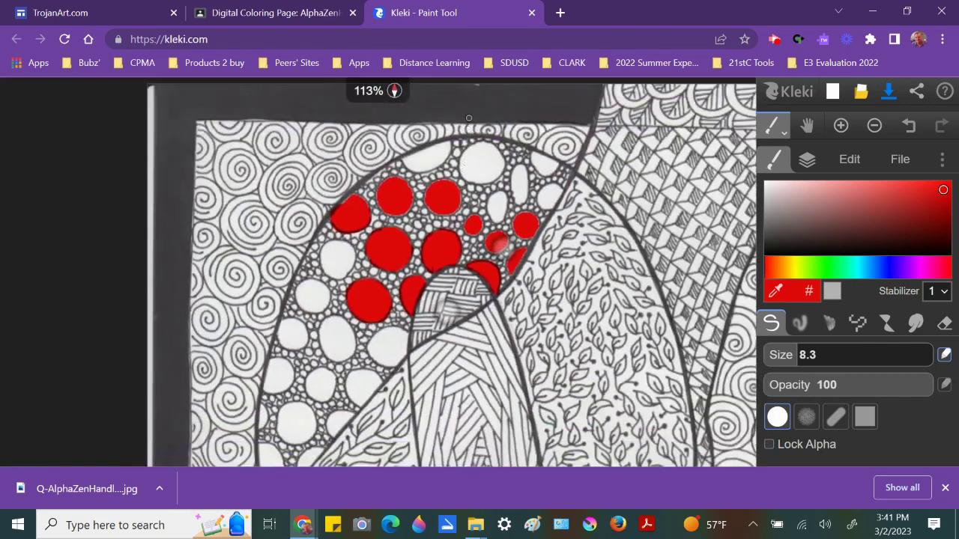
scroll(469, 118, down, 3)
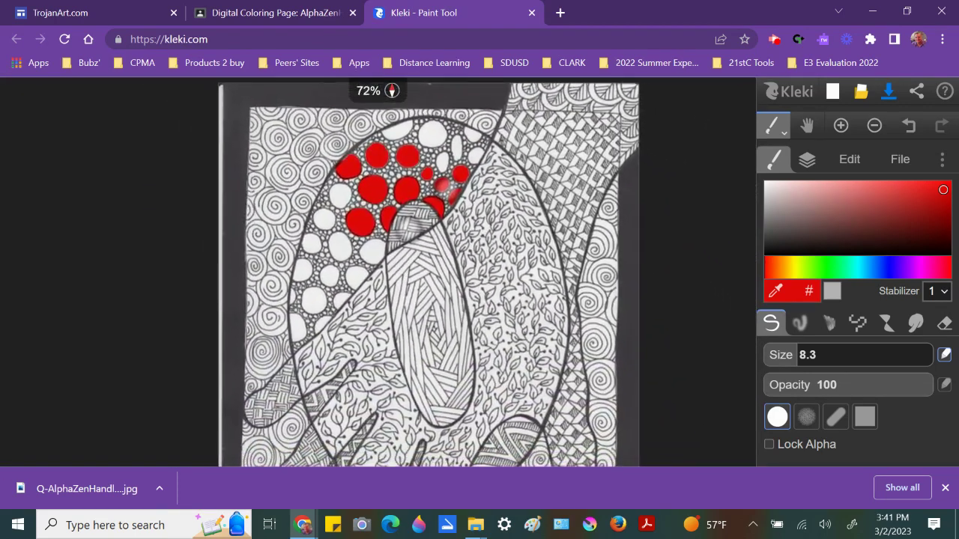
drag(506, 262, 483, 255)
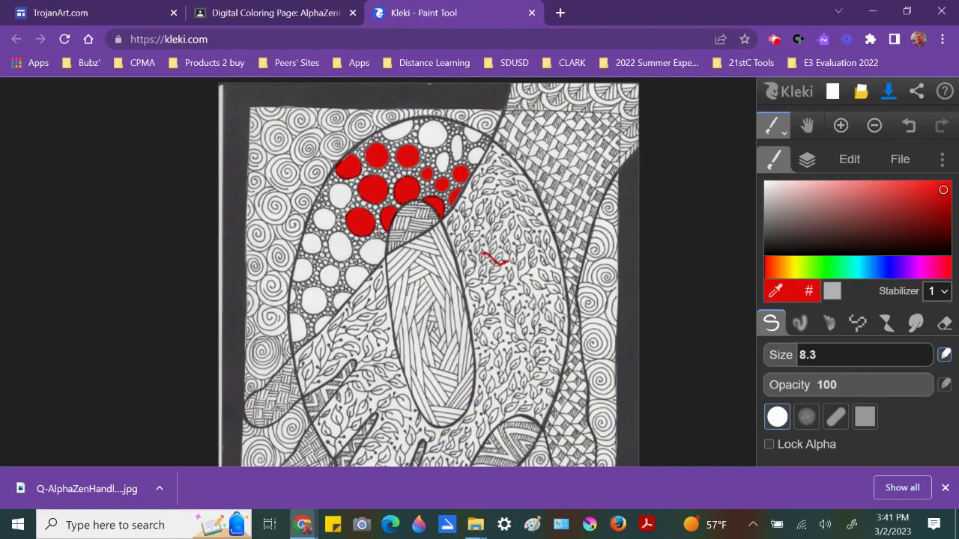
scroll(450, 225, down, 3)
scroll(449, 224, up, 3)
scroll(419, 270, down, 1)
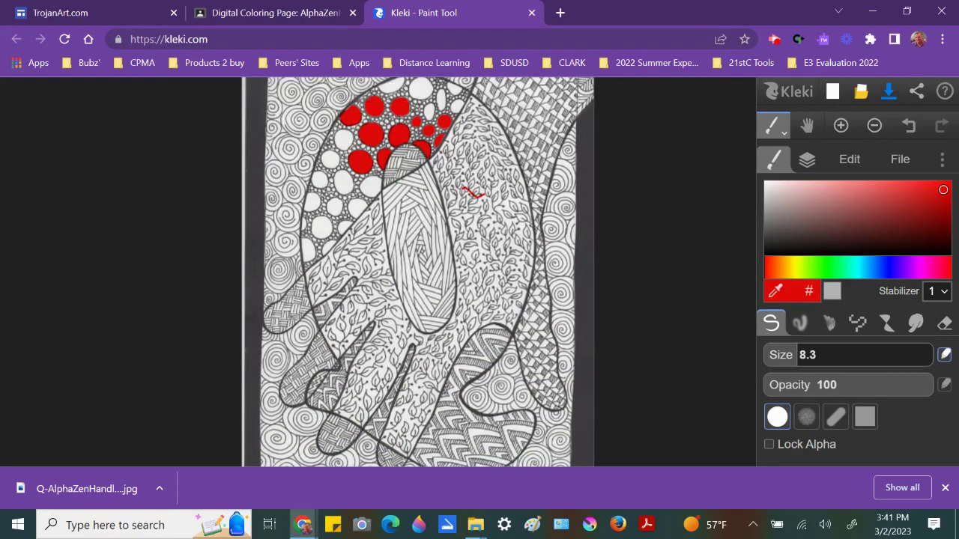
key(ctrl+z)
Change the File save format from PNG to PSD to start saving.
click(899, 161)
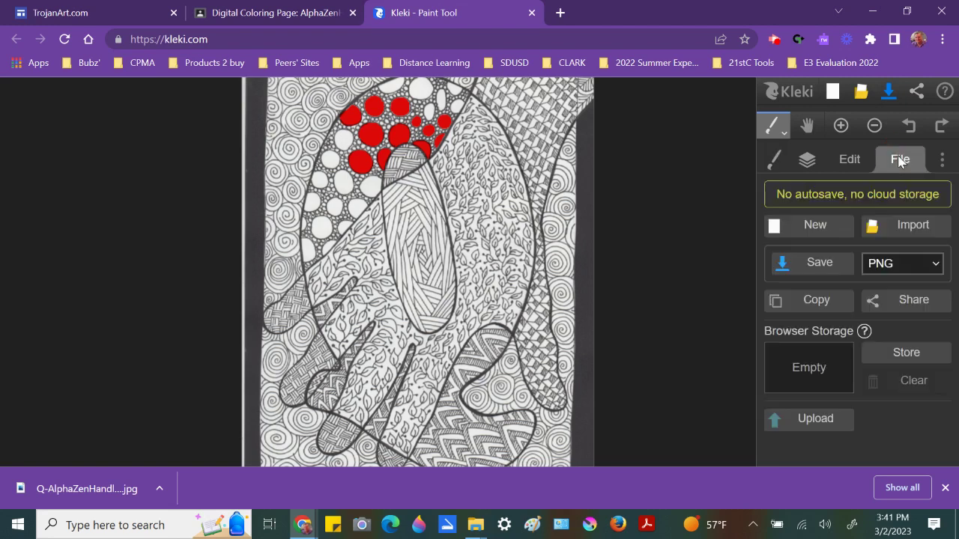
click(897, 268)
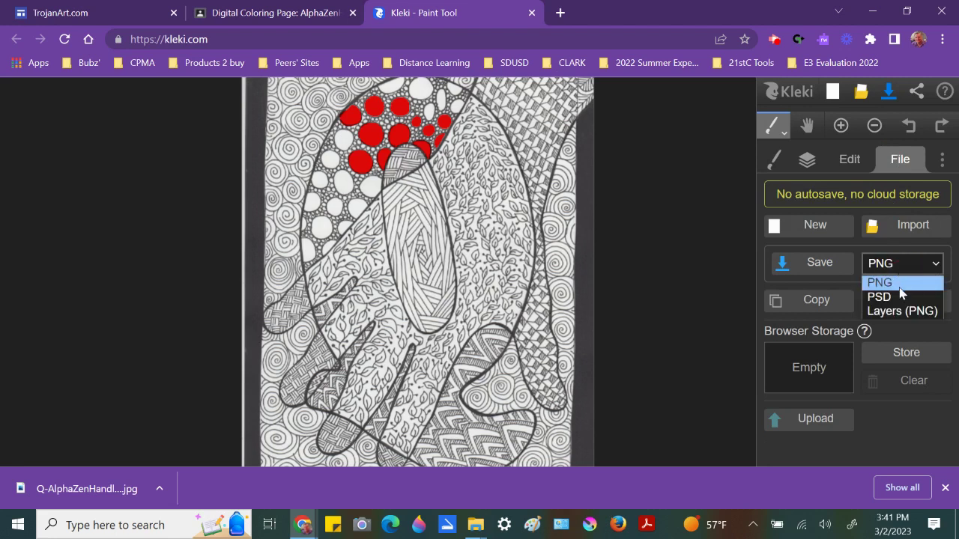
click(902, 297)
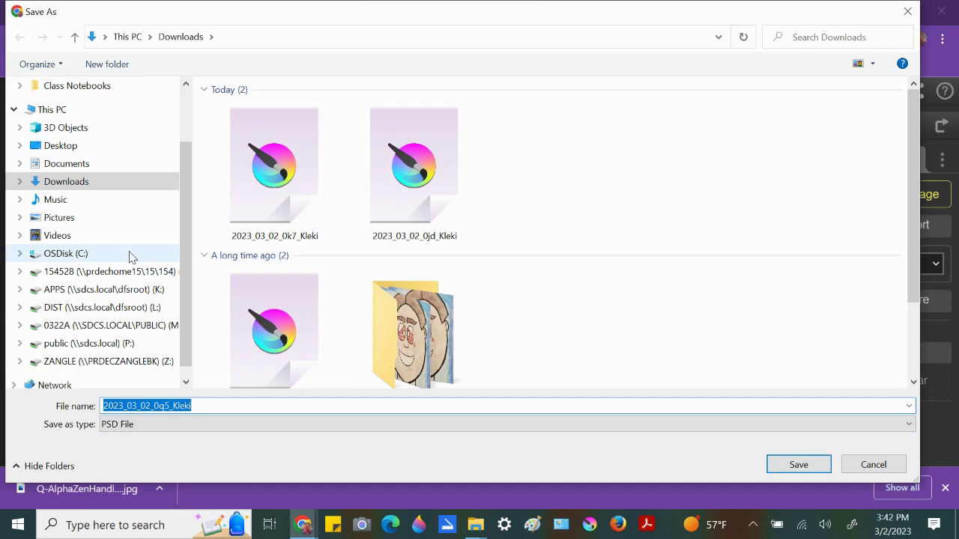
Save the drawing to Downloads as a PSD file named with your own name.
text(jWing_AZHand_Q)
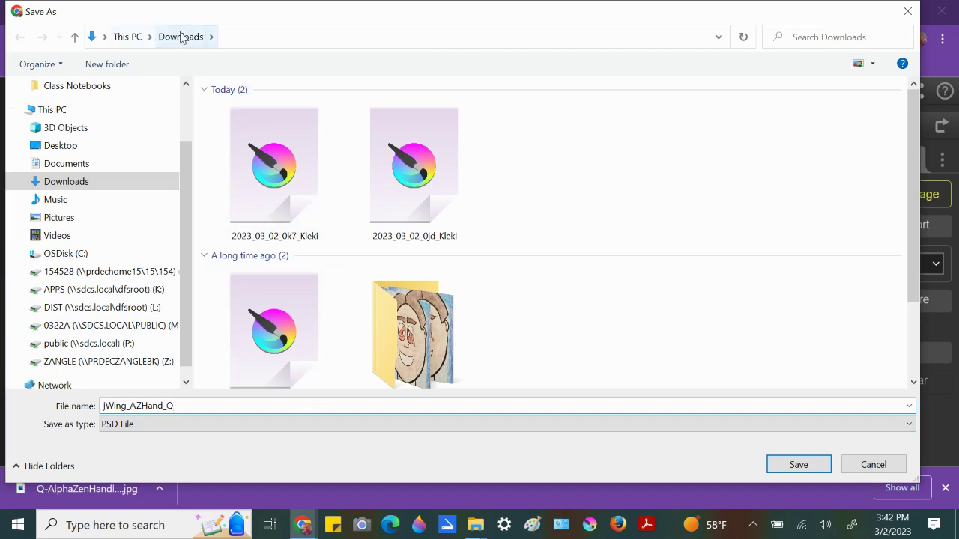
click(797, 465)
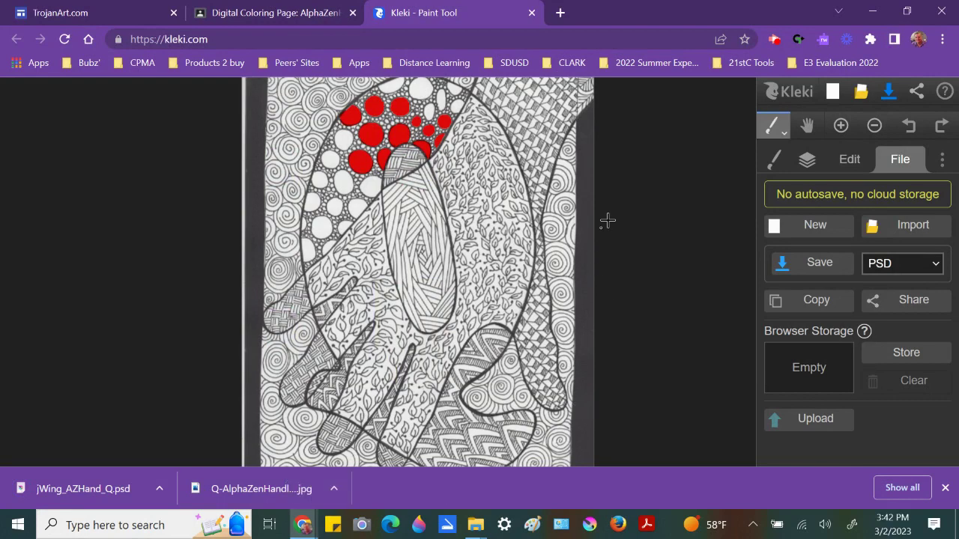
Close the Kleki tab and reopen Kleki from the assignment's 'Kleki - Paint Tool' attachment.
click(532, 12)
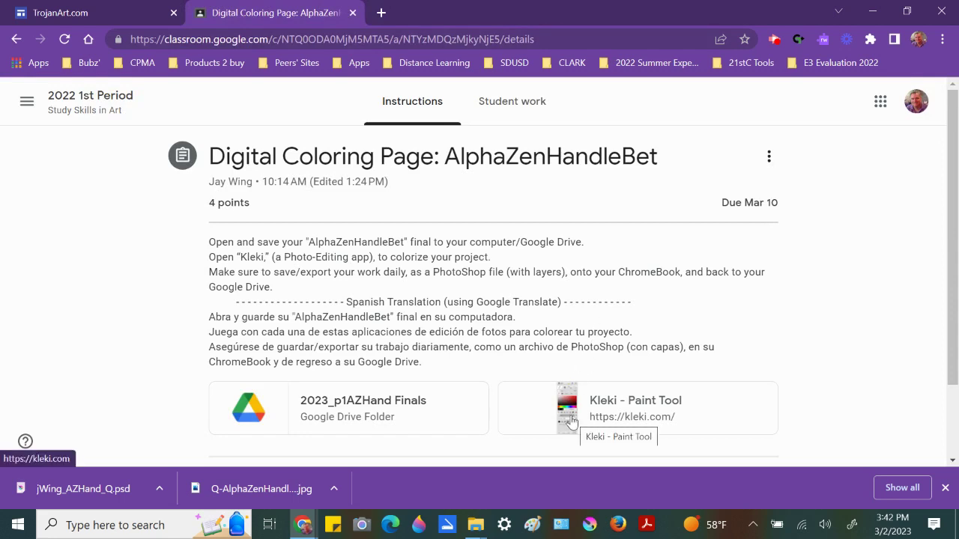
click(566, 408)
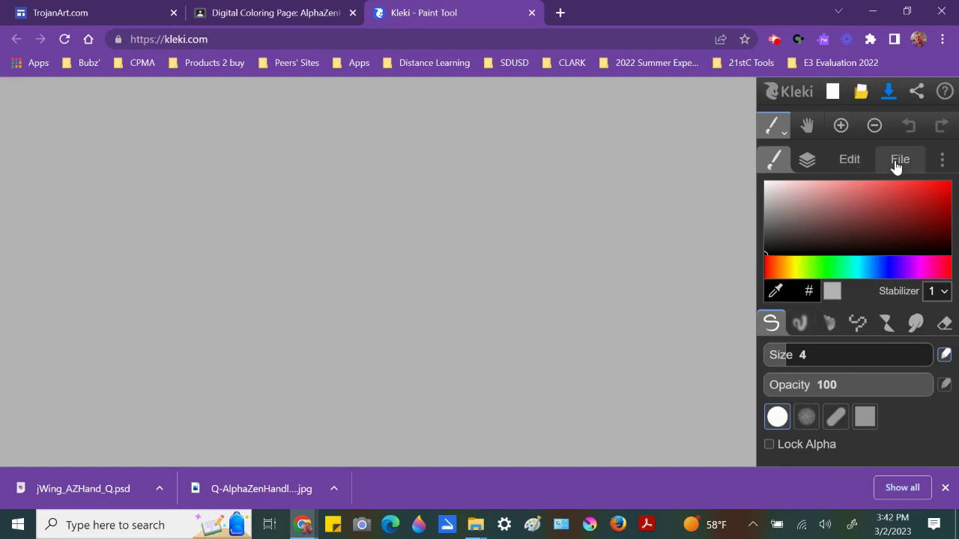
Import the saved PSD as the whole image at 773 x 1000, cancelling the Imgur upload.
click(898, 160)
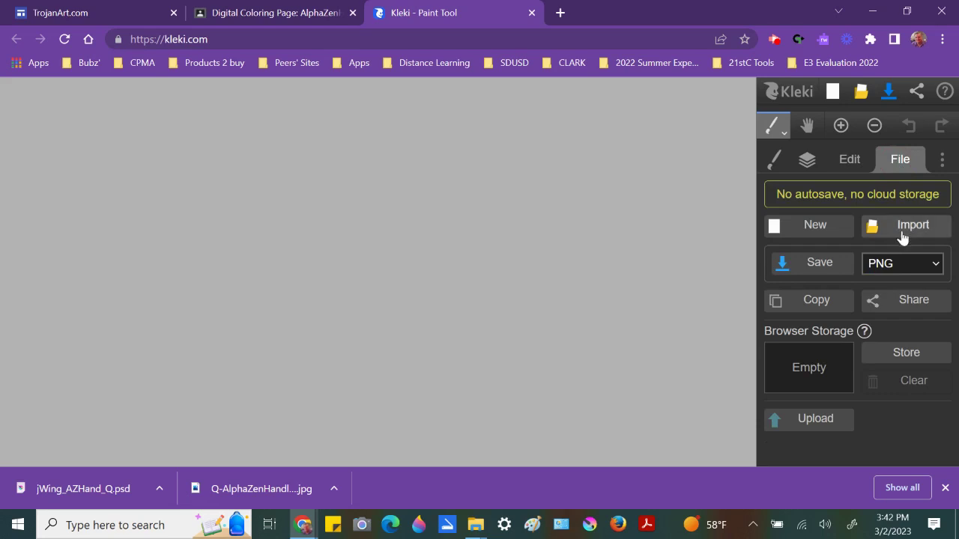
click(815, 418)
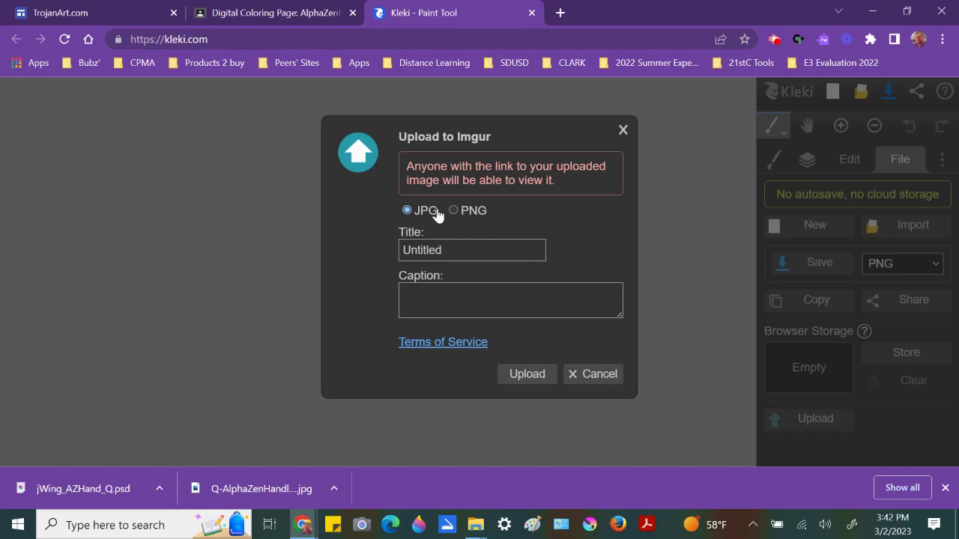
click(587, 376)
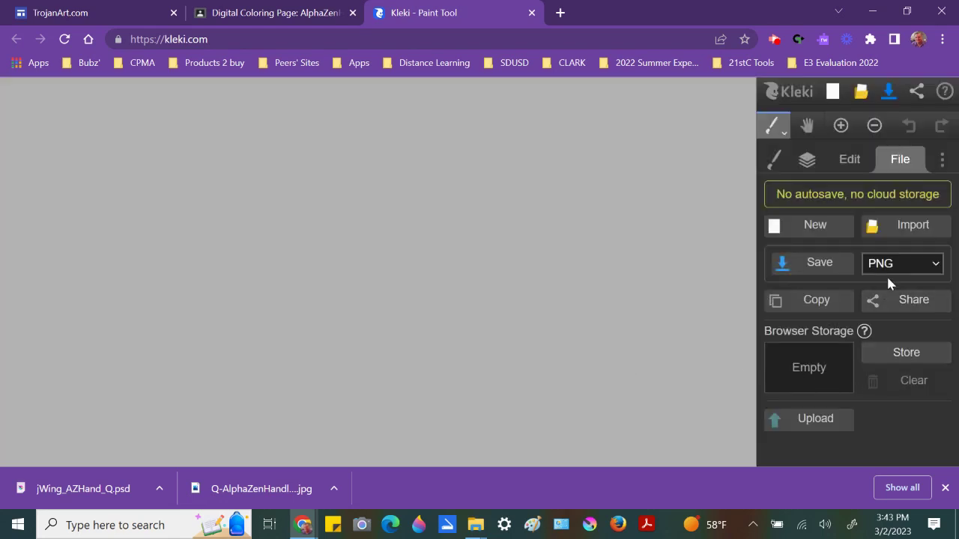
click(906, 226)
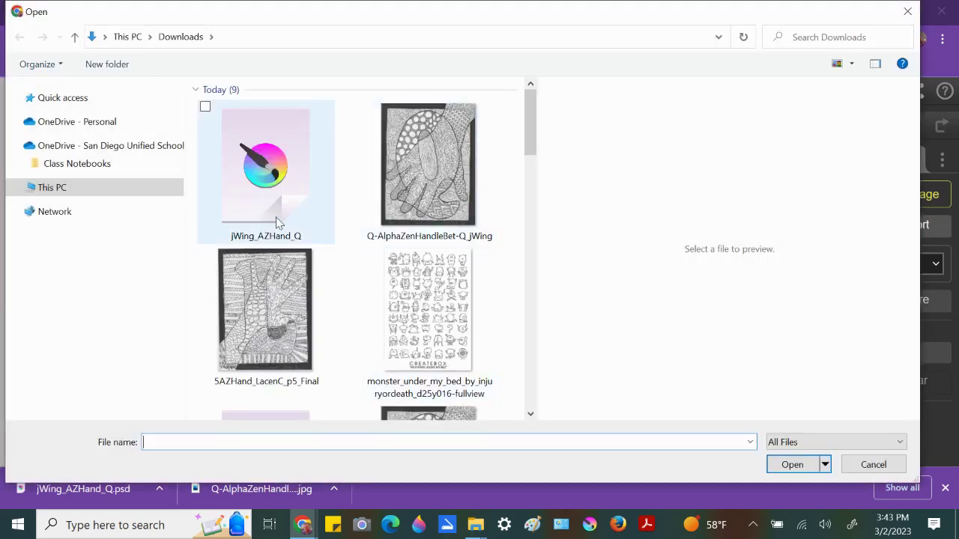
double_click(277, 223)
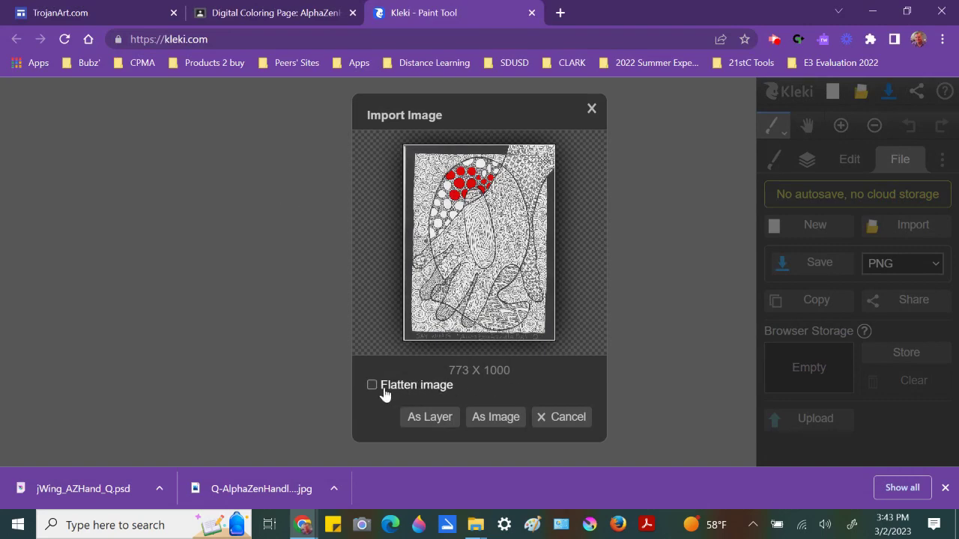
click(478, 416)
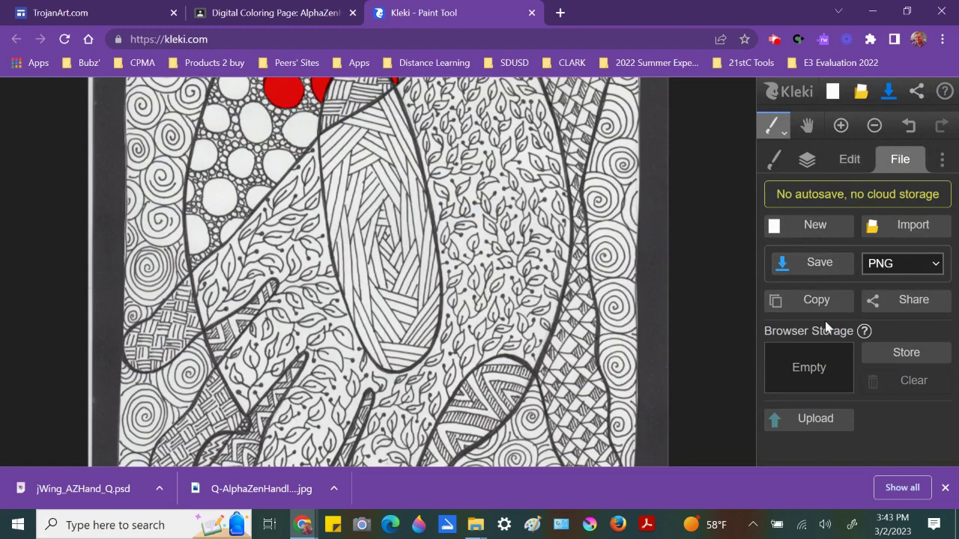
Select the color layer in the Layers panel as the painting layer.
click(806, 161)
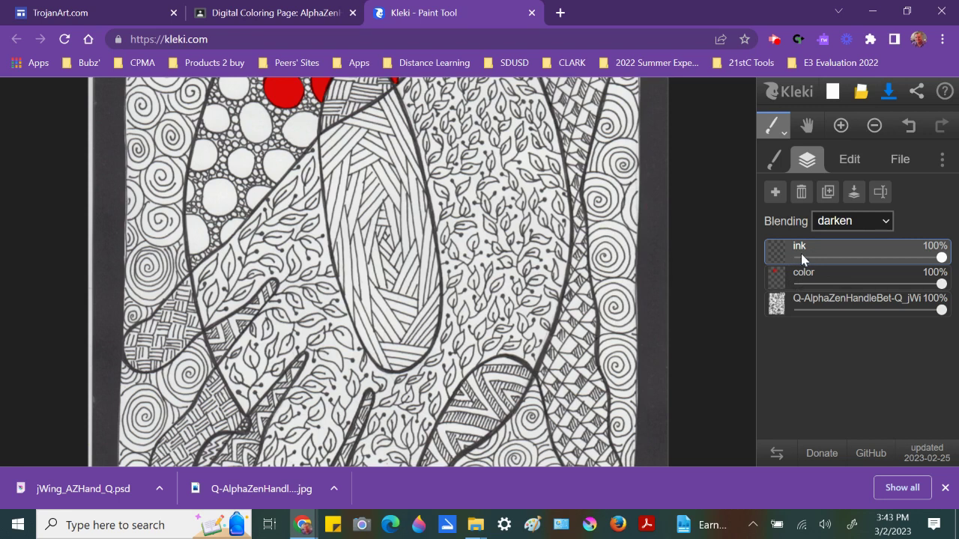
click(808, 278)
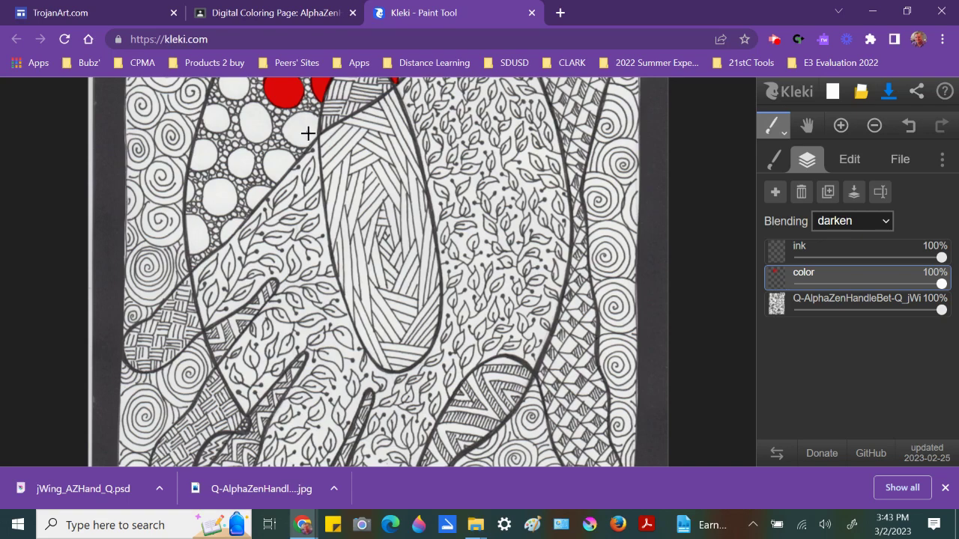
scroll(308, 132, up, 5)
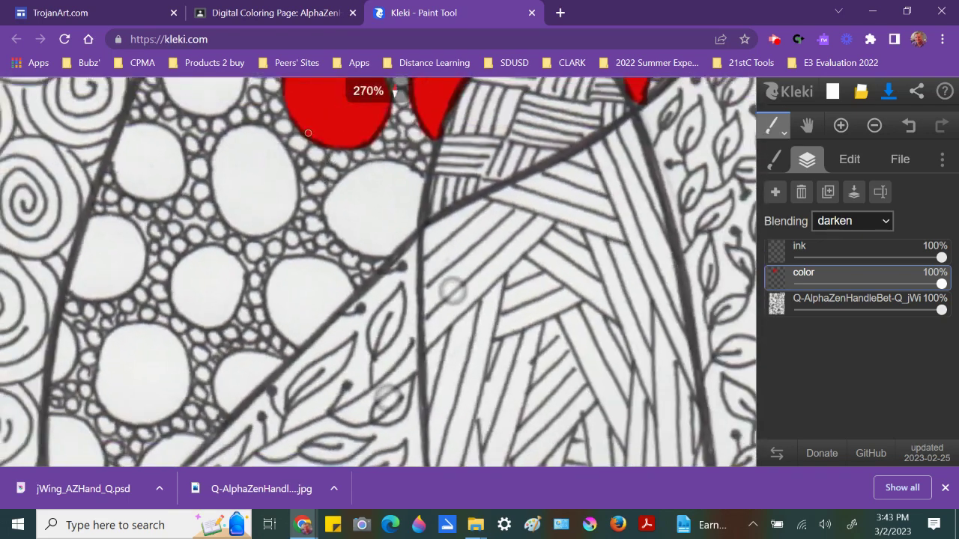
scroll(308, 133, down, 3)
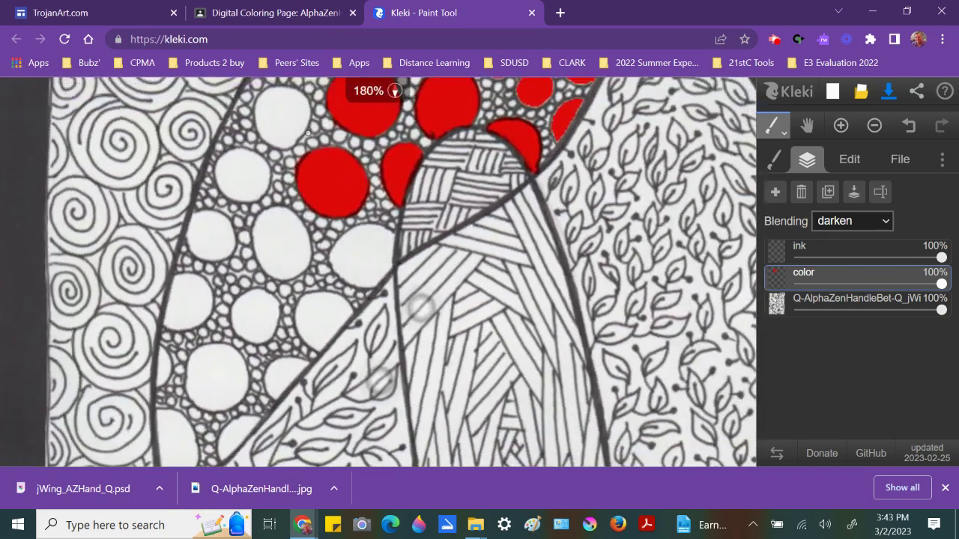
scroll(421, 306, up, 2)
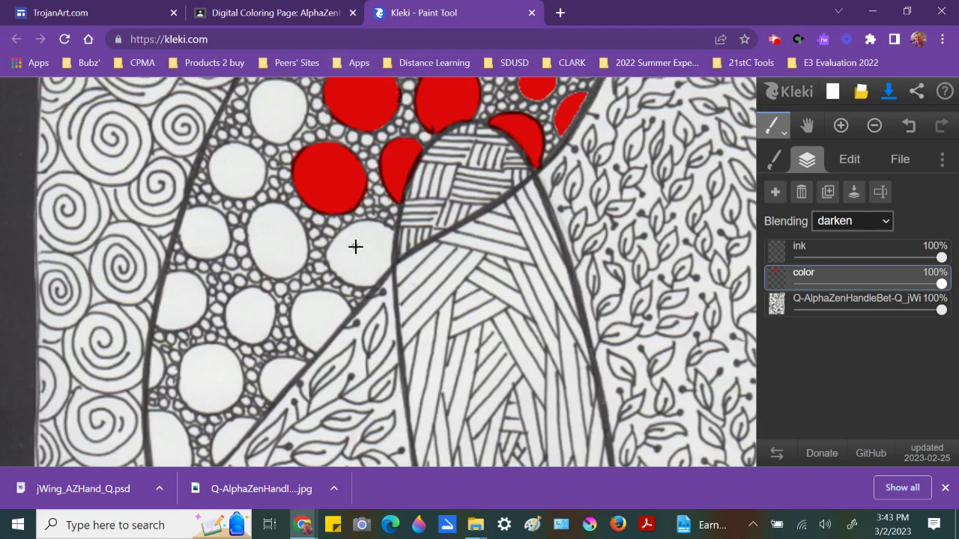
Switch to the brush and shrink it to size 36.
key(b)
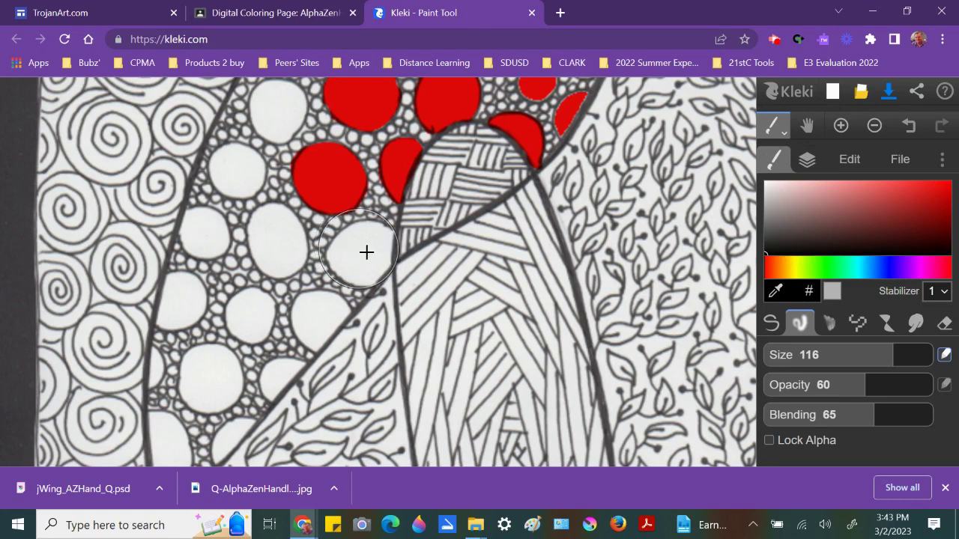
key(bracketleft)
key(bracketleft)
key(bracketleft)
key(bracketleft)
key(bracketleft)
key(bracketleft)
key(bracketleft)
key(bracketleft)
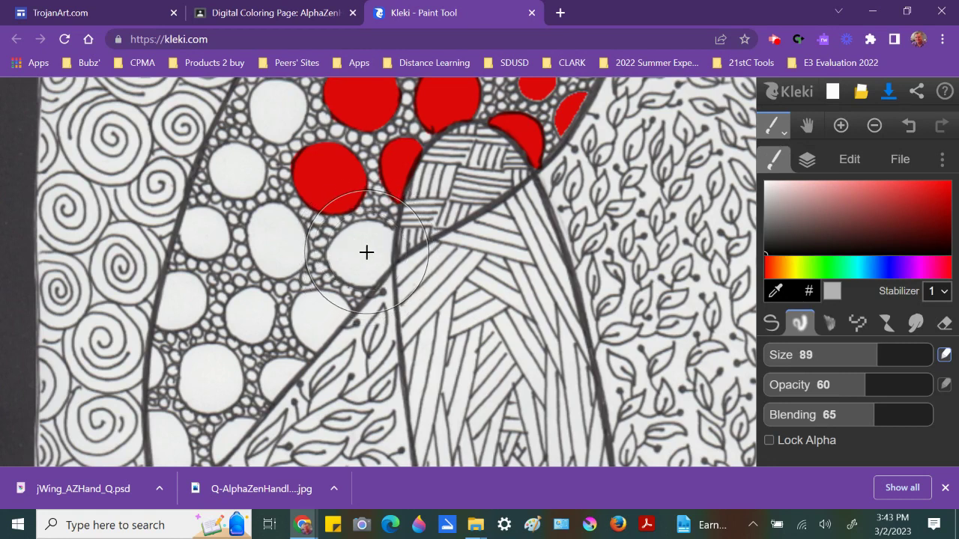
key(bracketleft)
key(bracketleft)
key(bracketleft)
key(bracketleft)
key(bracketleft)
key(bracketleft)
key(bracketleft)
key(bracketleft)
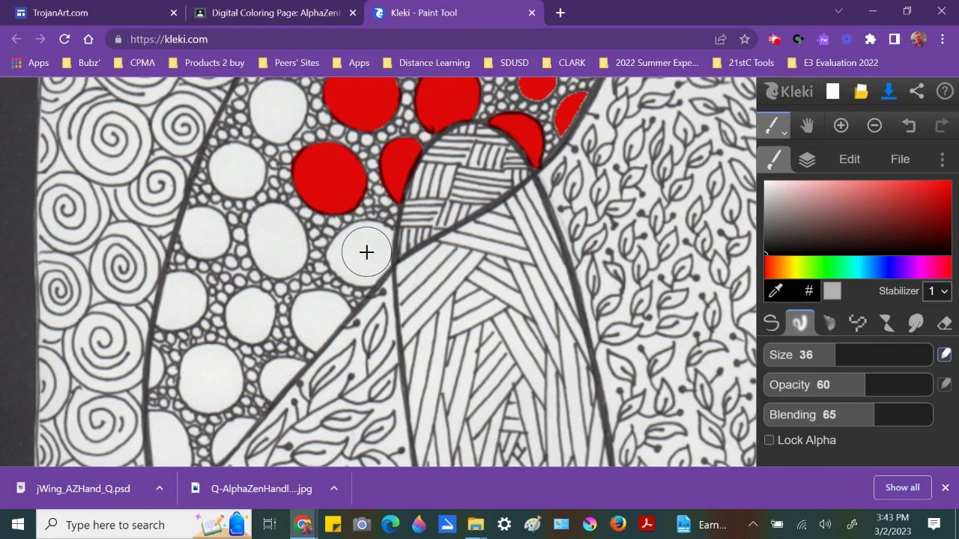
Try grey paint dabs in the white circle, then undo them.
click(366, 253)
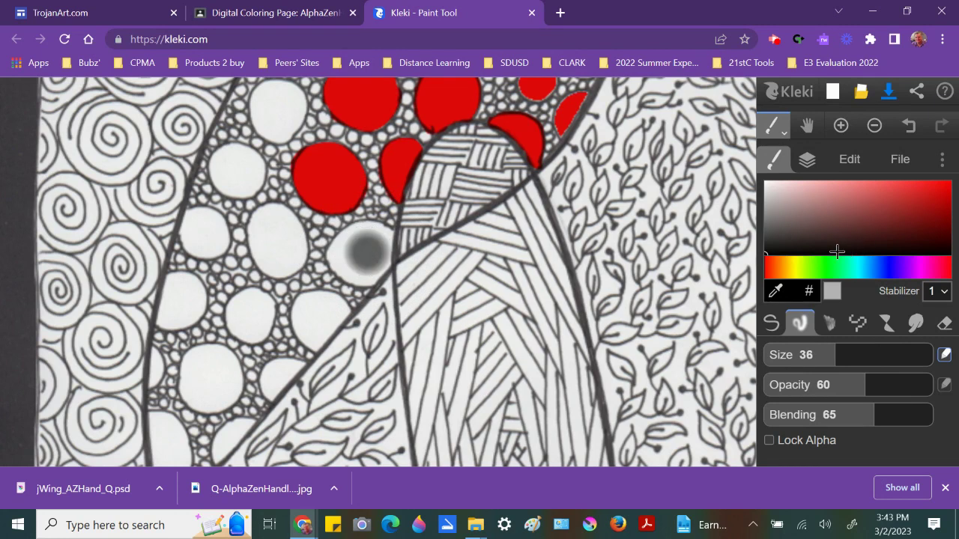
click(371, 252)
click(365, 254)
key(ctrl+z)
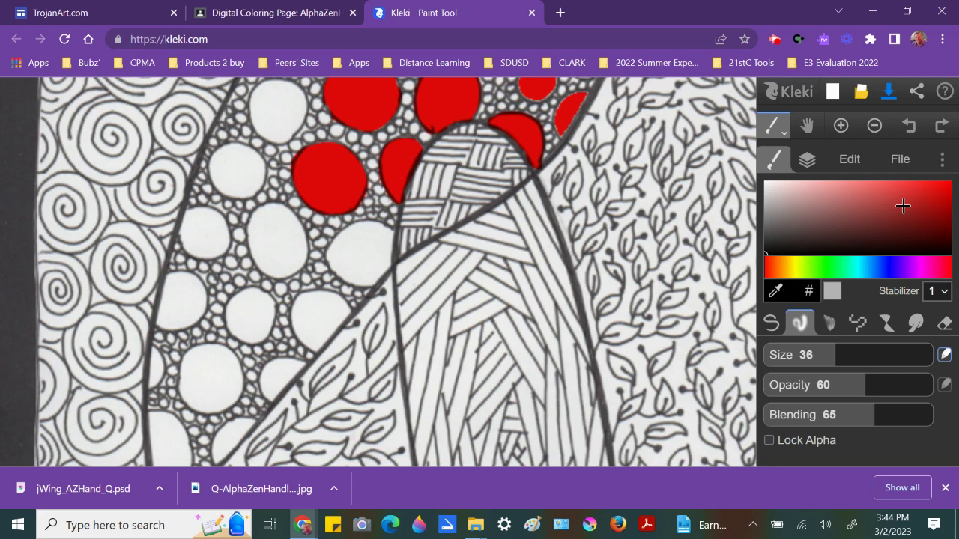
Sample red from an existing circle and paint it into the white circle.
click(776, 292)
click(327, 171)
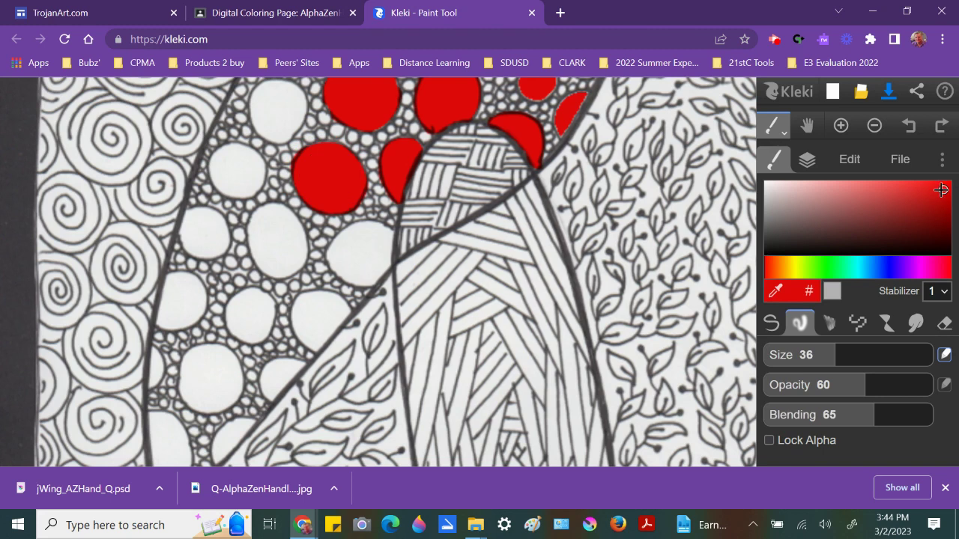
click(363, 255)
click(360, 257)
click(356, 255)
click(368, 252)
click(367, 251)
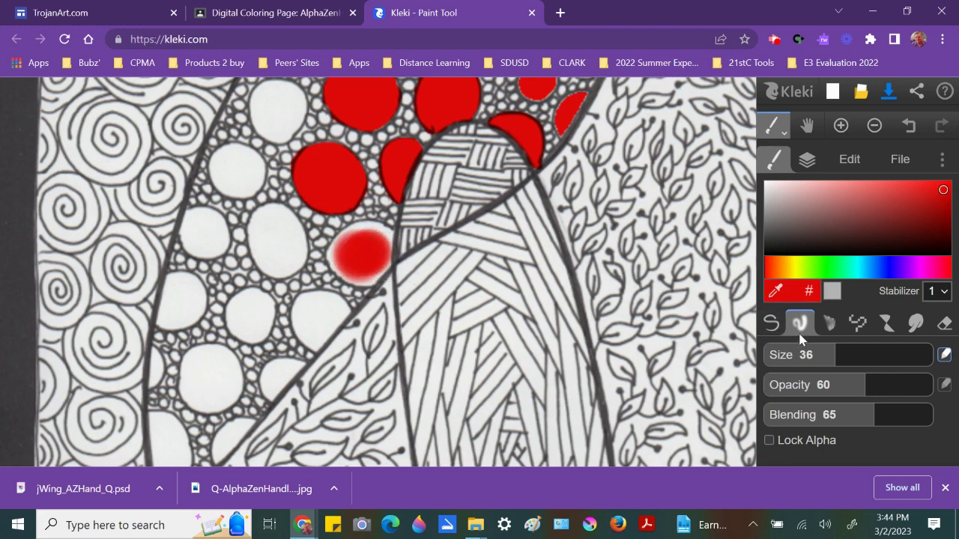
mouse_move(357, 236)
mouse_down()
mouse_move(363, 264)
mouse_move(321, 252)
mouse_move(355, 257)
mouse_up()
Fill the circle's remaining lower-left area with solid red using the hard-edged Pen.
click(772, 326)
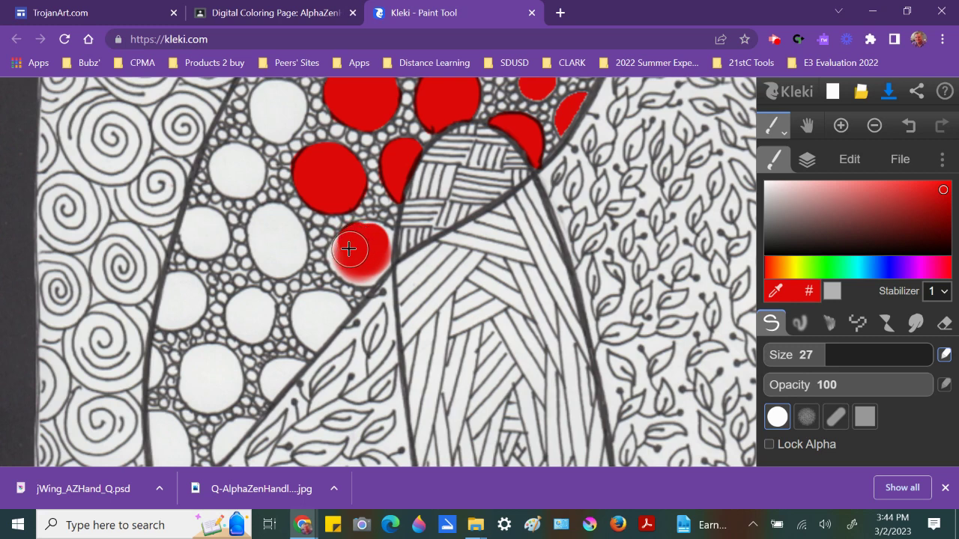
mouse_move(351, 264)
mouse_down()
mouse_move(377, 260)
mouse_move(379, 238)
mouse_move(367, 236)
mouse_up()
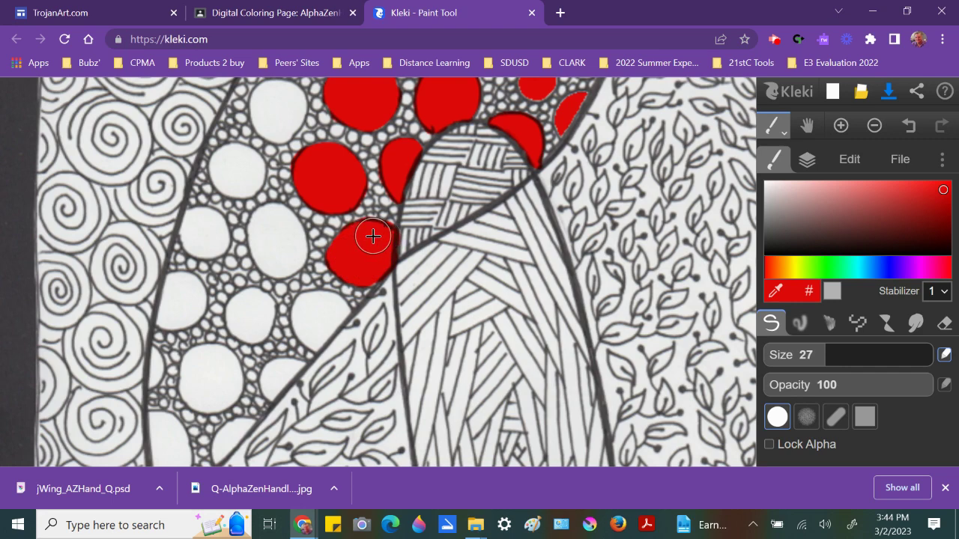
Erase stray red around the circle's top and lower-left edges with the eraser at sizes 19 and 8.6.
scroll(374, 236, up, 8)
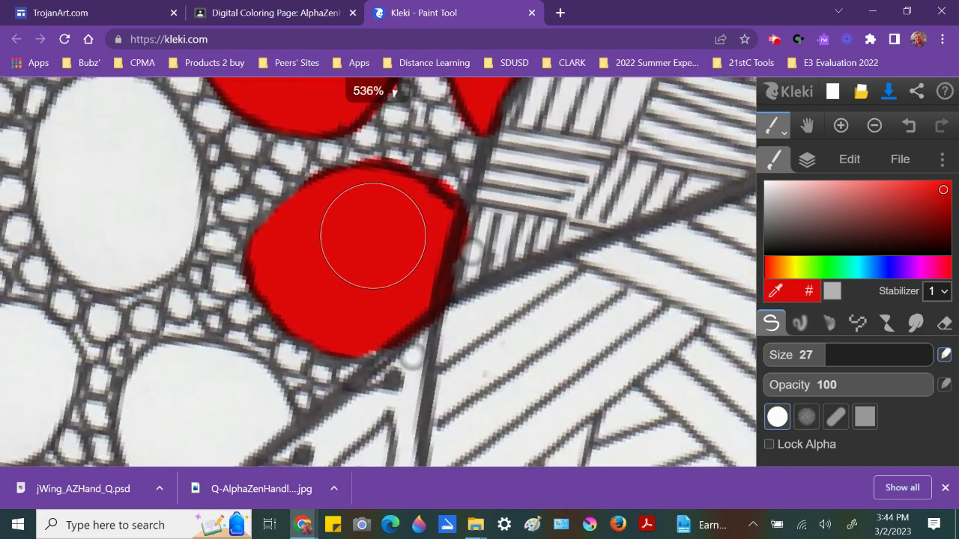
scroll(373, 236, down, 1)
key(e)
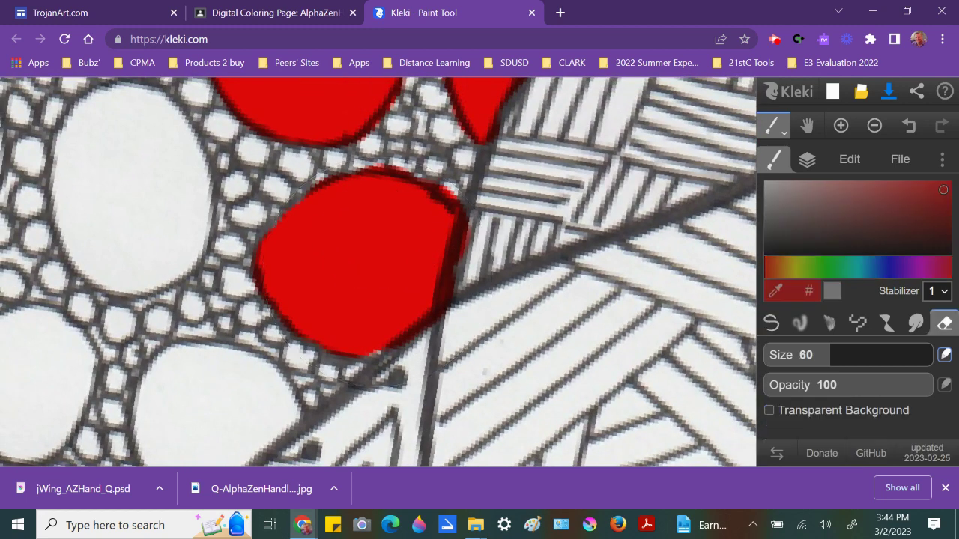
key(bracketleft)
key(bracketleft)
key(bracketleft)
key(bracketleft)
key(bracketleft)
key(bracketleft)
key(bracketleft)
key(bracketleft)
key(bracketleft)
key(bracketleft)
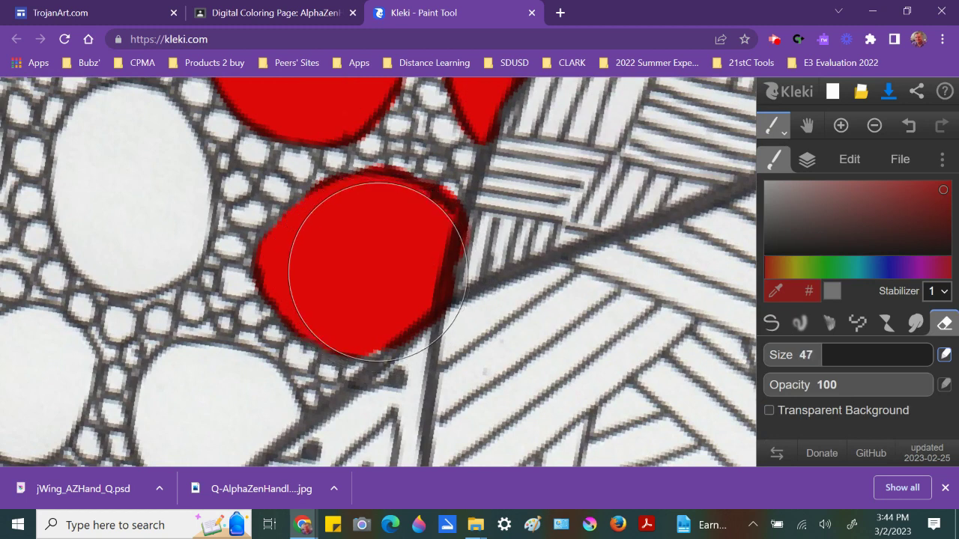
key(bracketleft)
key(bracketleft)
key(bracketleft)
key(bracketleft)
key(bracketleft)
key(bracketleft)
key(bracketleft)
key(bracketleft)
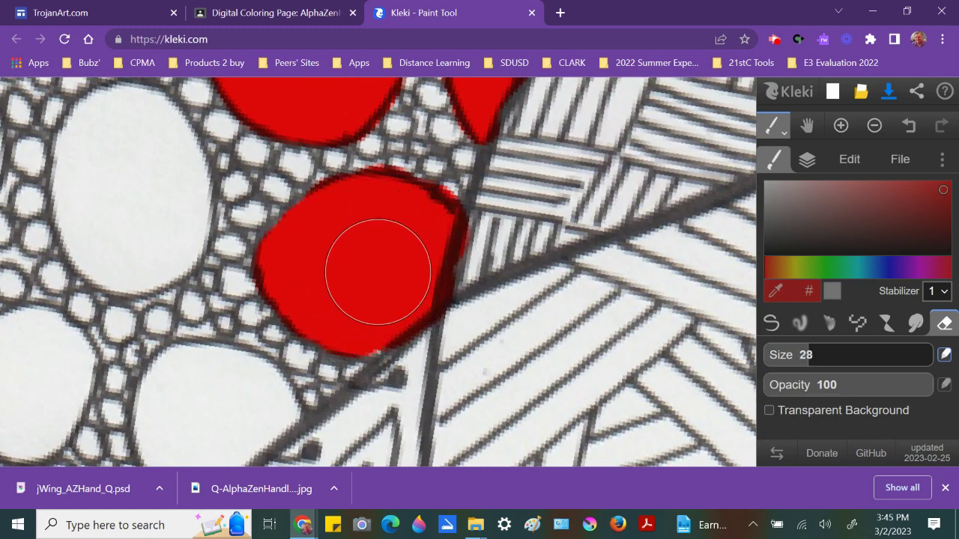
key(bracketleft)
key(bracketleft)
key(bracketleft)
key(bracketleft)
key(bracketleft)
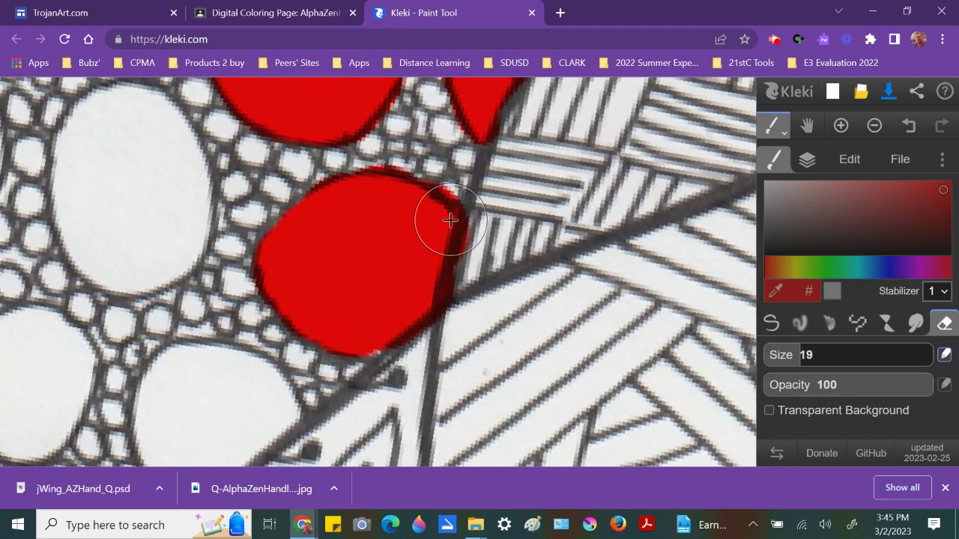
mouse_move(497, 260)
mouse_down()
mouse_move(498, 201)
mouse_move(489, 181)
mouse_move(455, 183)
mouse_up()
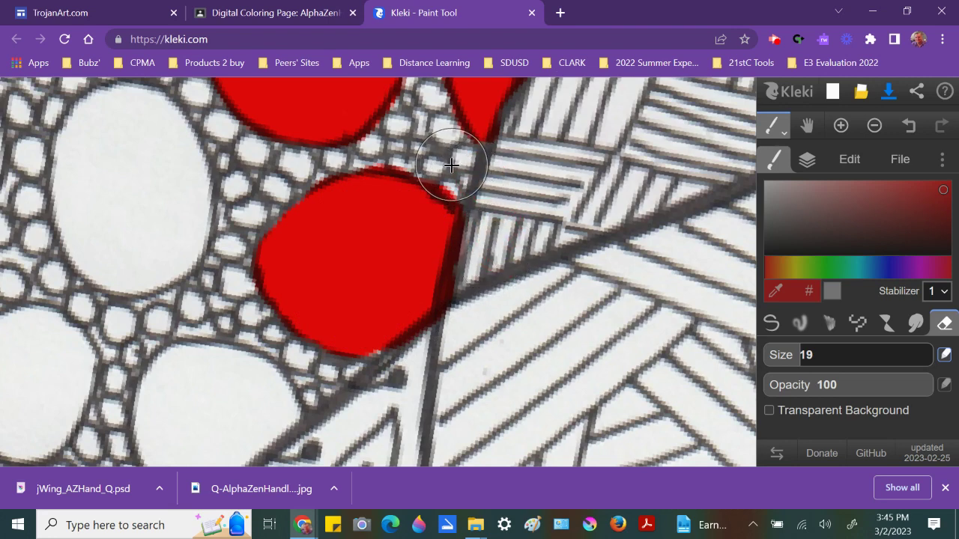
key(bracketleft)
key(bracketleft)
key(bracketleft)
key(bracketleft)
key(bracketleft)
key(bracketleft)
key(bracketleft)
key(bracketleft)
key(bracketleft)
key(bracketleft)
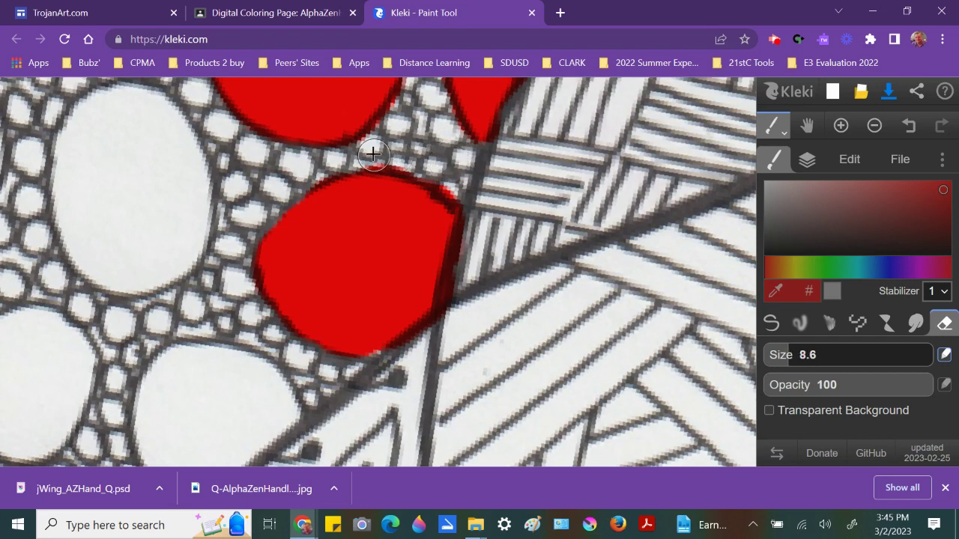
mouse_move(374, 150)
mouse_down()
mouse_move(456, 177)
mouse_move(477, 206)
mouse_move(460, 186)
mouse_move(353, 156)
mouse_up()
mouse_move(232, 256)
mouse_down()
mouse_move(251, 318)
mouse_move(285, 353)
mouse_move(361, 376)
mouse_move(395, 377)
mouse_move(421, 349)
mouse_up()
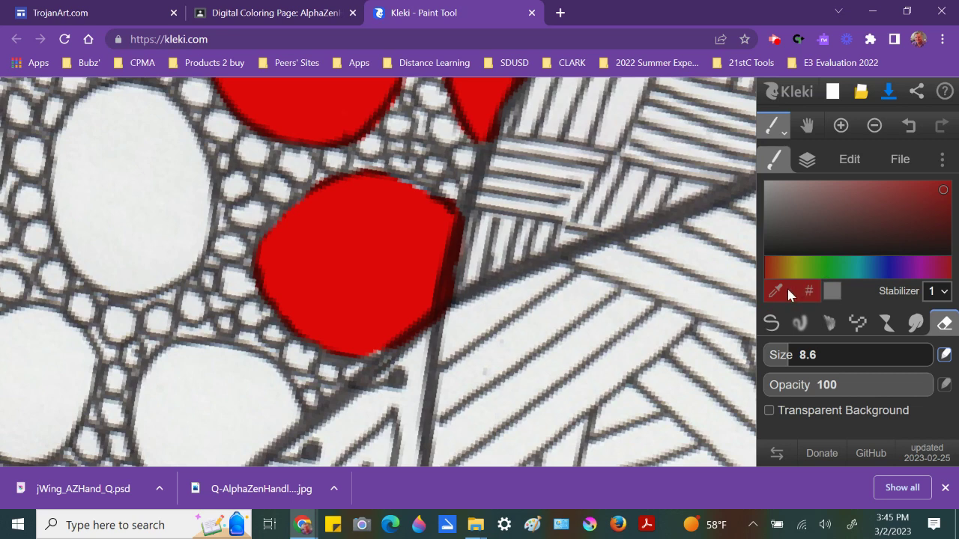
Pick a darker green and dab it into the dots between the red circles at brush size 14.
key(b)
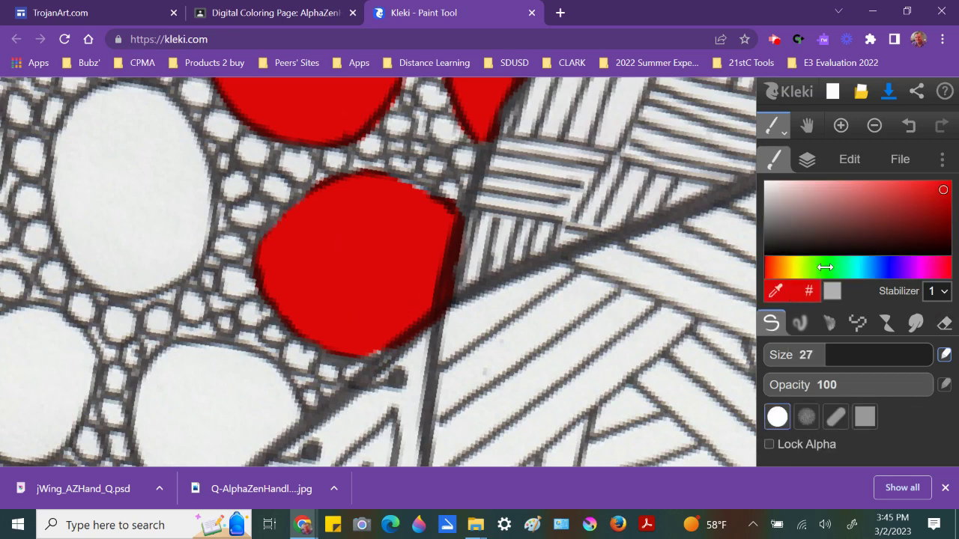
drag(825, 267, 830, 265)
click(940, 205)
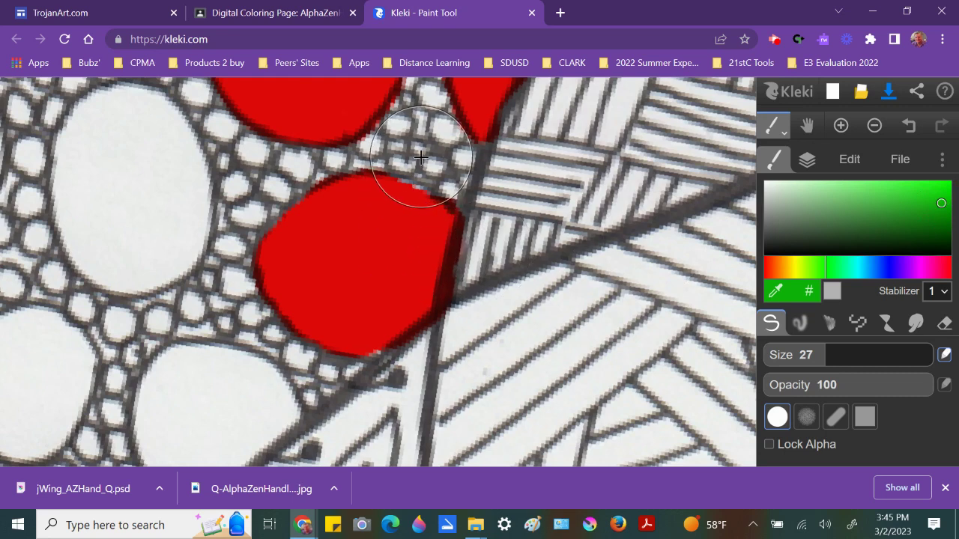
key(b)
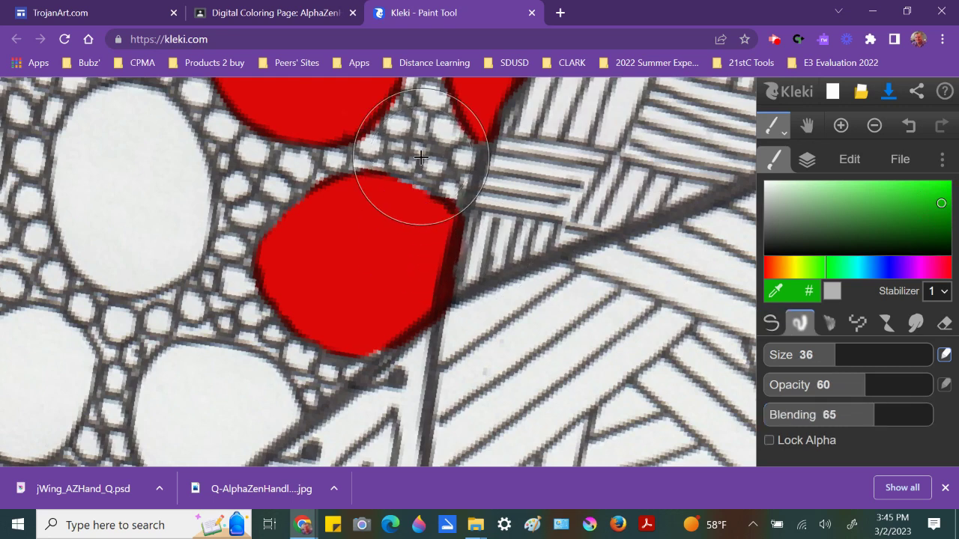
key(bracketleft)
key(bracketleft)
key(bracketleft)
key(bracketleft)
key(bracketleft)
key(bracketleft)
key(bracketleft)
key(bracketleft)
key(bracketleft)
key(bracketleft)
key(bracketleft)
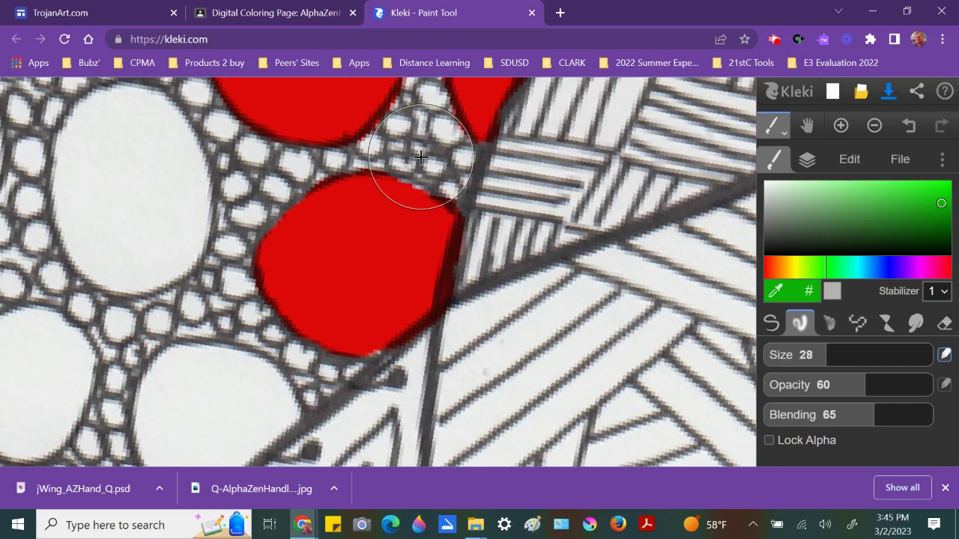
key(bracketleft)
key(bracketleft)
key(bracketleft)
key(bracketleft)
key(bracketleft)
key(bracketleft)
key(bracketleft)
key(bracketleft)
key(bracketleft)
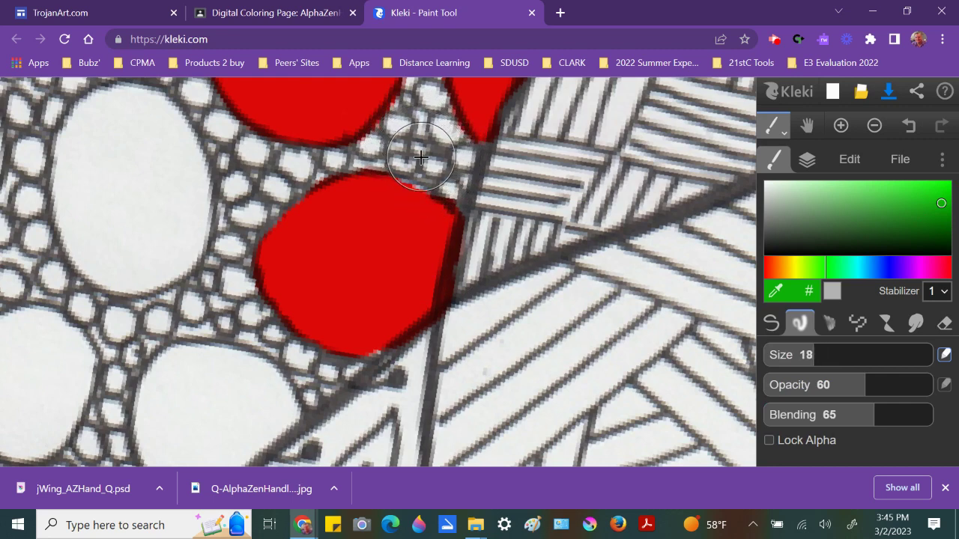
key(bracketleft)
key(bracketleft)
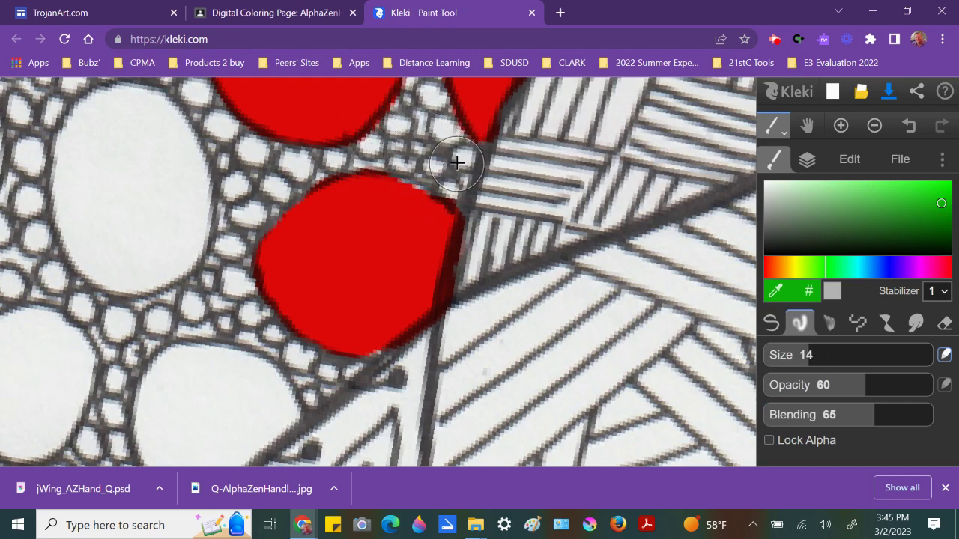
mouse_move(452, 162)
mouse_down()
mouse_move(425, 136)
mouse_move(423, 155)
mouse_move(438, 170)
mouse_move(415, 151)
mouse_move(447, 178)
mouse_move(448, 156)
mouse_move(430, 135)
mouse_move(416, 142)
mouse_move(418, 133)
mouse_move(450, 163)
mouse_up()
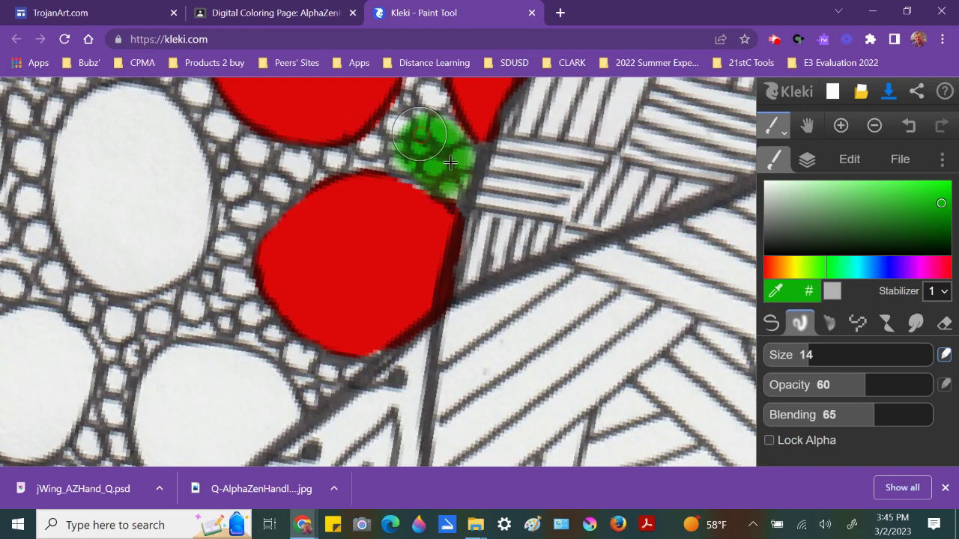
Fill the remaining small dots green with the Pen shrunk to size 7.8.
click(770, 323)
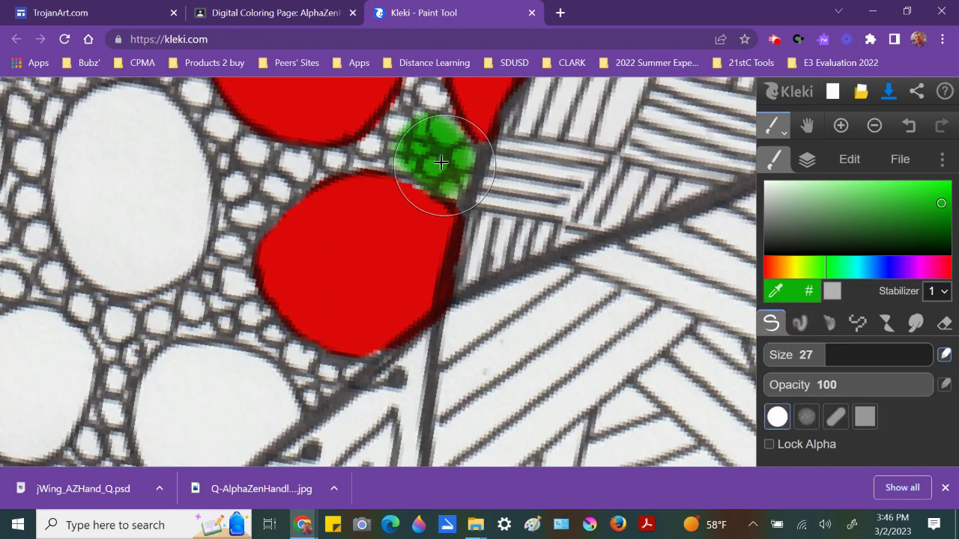
key(bracketleft)
key(bracketleft)
key(bracketleft)
key(bracketleft)
key(bracketleft)
key(bracketleft)
key(bracketleft)
key(bracketleft)
key(bracketleft)
key(bracketleft)
key(bracketleft)
key(bracketleft)
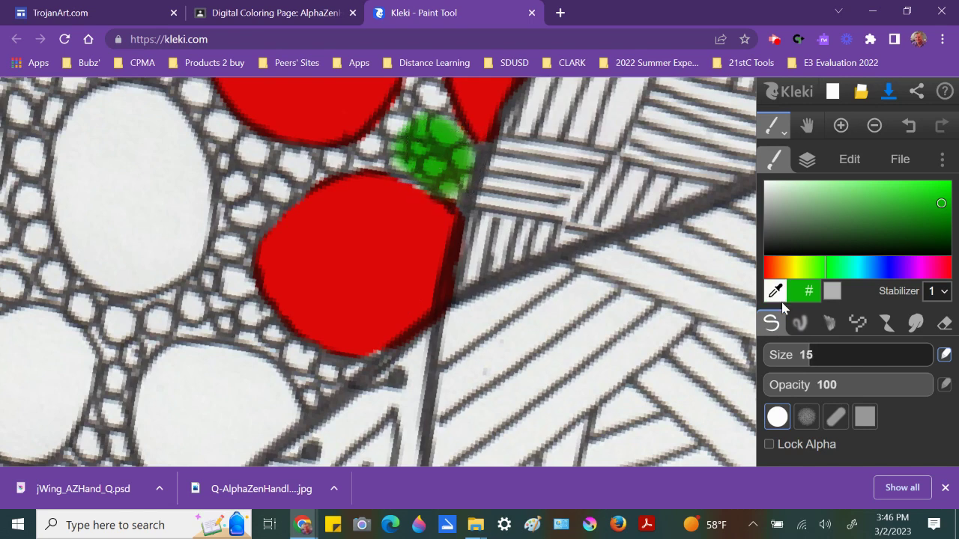
mouse_move(453, 176)
mouse_down()
mouse_move(421, 109)
mouse_move(405, 139)
mouse_move(458, 179)
mouse_move(439, 165)
mouse_up()
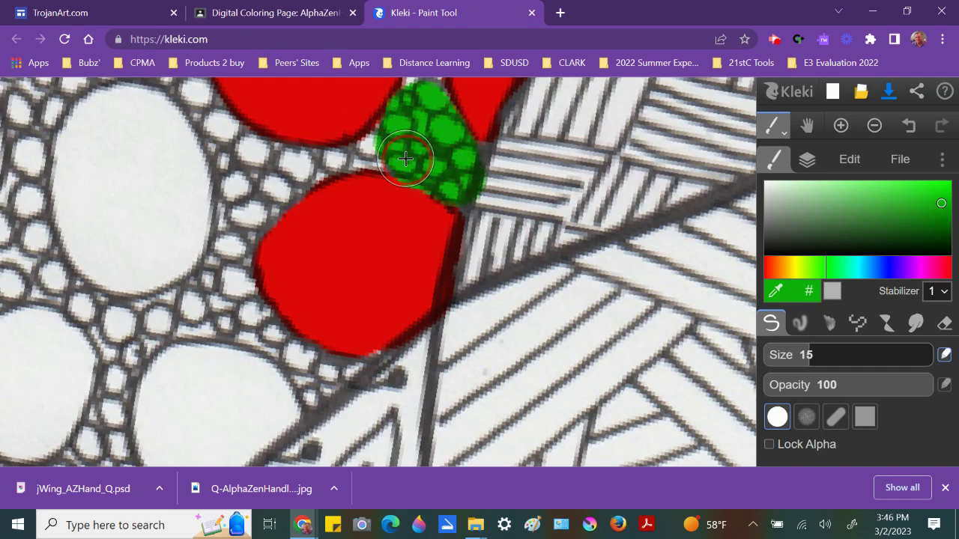
key(bracketleft)
key(bracketleft)
key(bracketleft)
key(bracketleft)
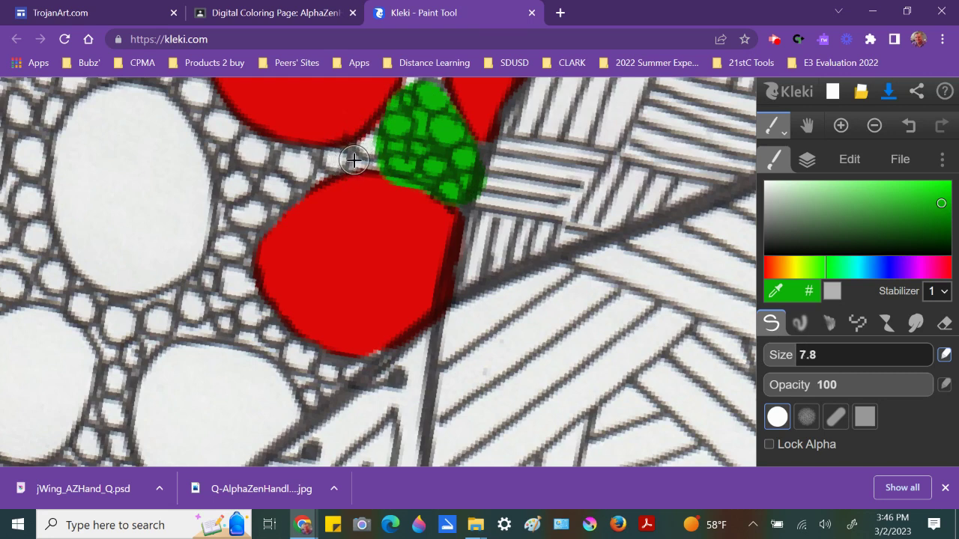
mouse_move(373, 141)
mouse_down()
mouse_move(391, 167)
mouse_move(349, 160)
mouse_move(380, 133)
mouse_move(376, 149)
mouse_move(388, 154)
mouse_move(257, 154)
mouse_move(227, 137)
mouse_move(230, 151)
mouse_move(284, 176)
mouse_move(240, 203)
mouse_move(229, 152)
mouse_move(193, 92)
mouse_move(229, 128)
mouse_move(308, 154)
mouse_move(232, 242)
mouse_move(231, 210)
mouse_move(321, 161)
mouse_move(267, 199)
mouse_move(248, 236)
mouse_up()
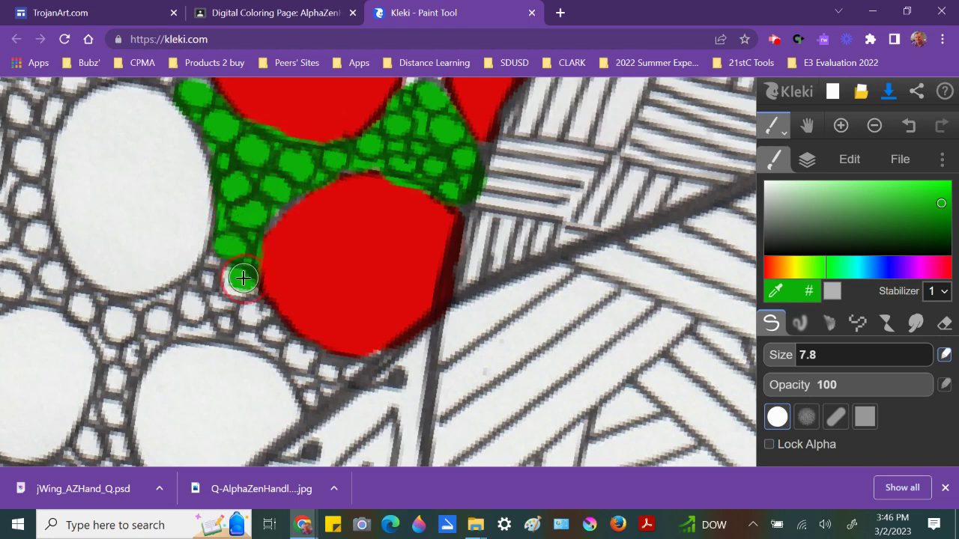
drag(233, 255, 238, 283)
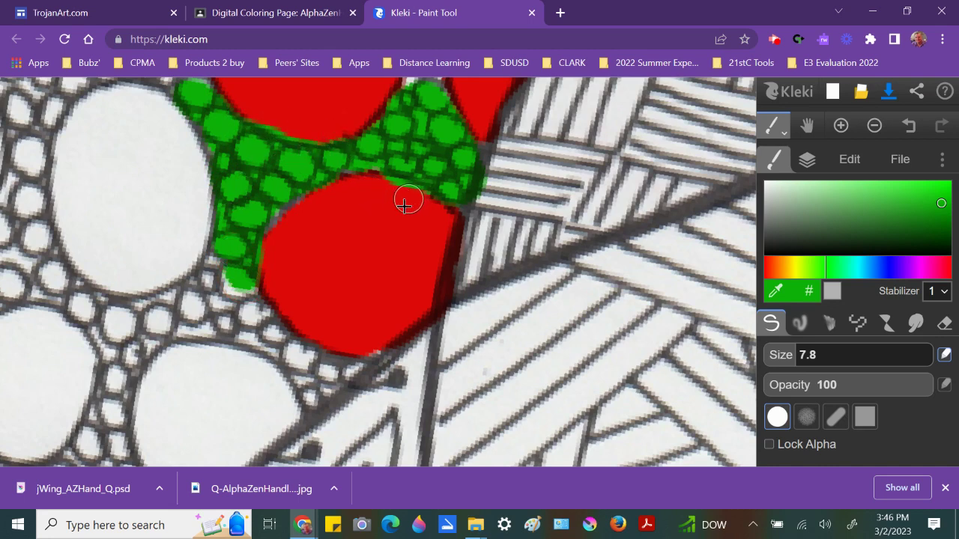
click(775, 292)
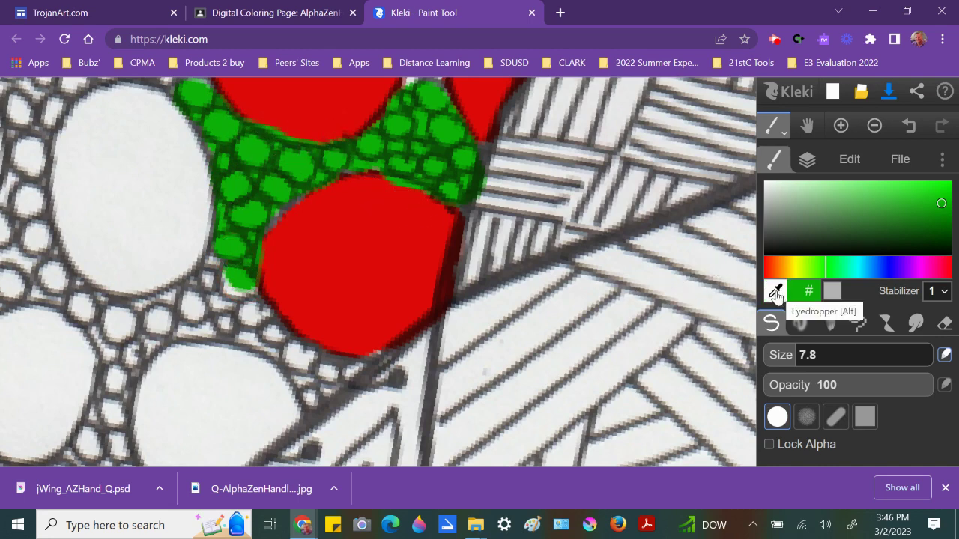
click(370, 219)
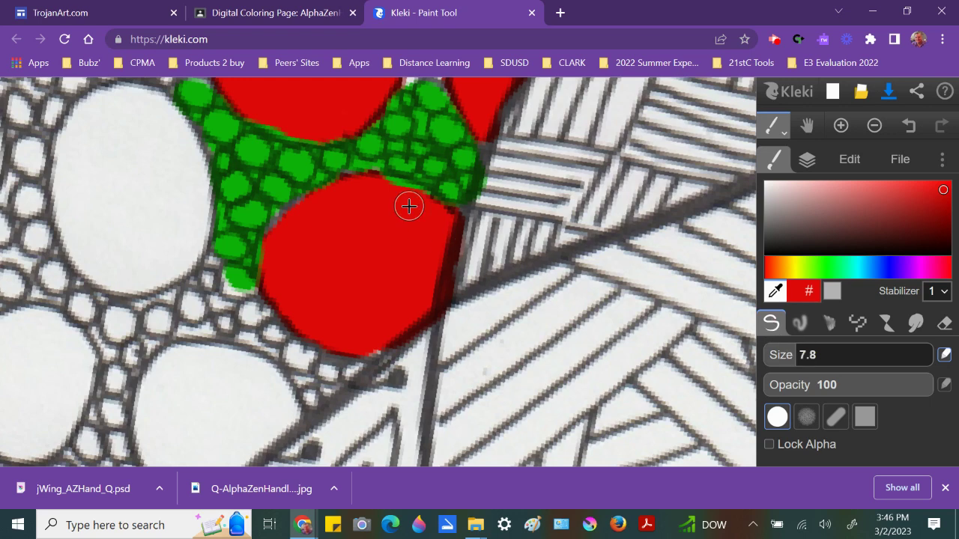
mouse_move(409, 207)
mouse_down()
mouse_move(381, 182)
mouse_move(424, 203)
mouse_move(440, 196)
mouse_up()
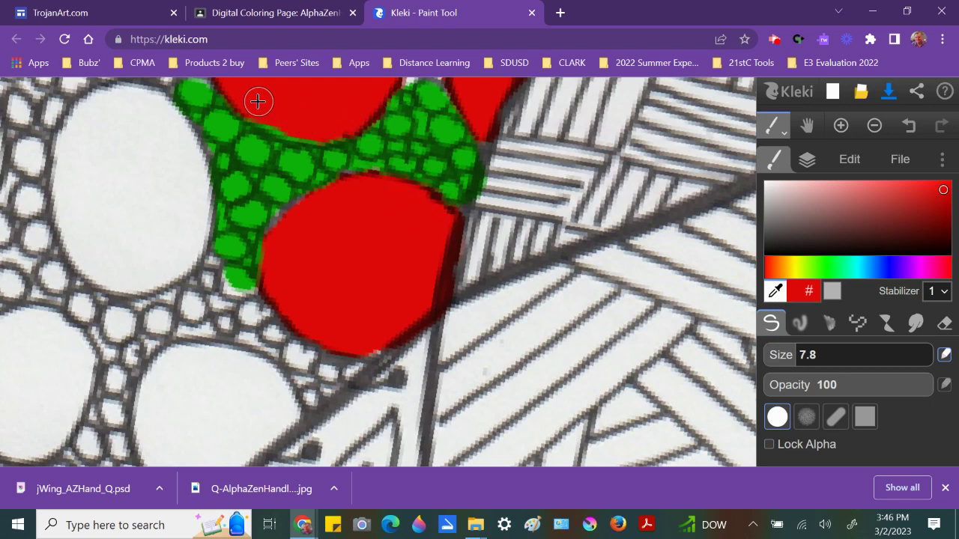
mouse_move(261, 107)
mouse_down()
mouse_move(328, 127)
mouse_move(291, 129)
mouse_move(250, 100)
mouse_up()
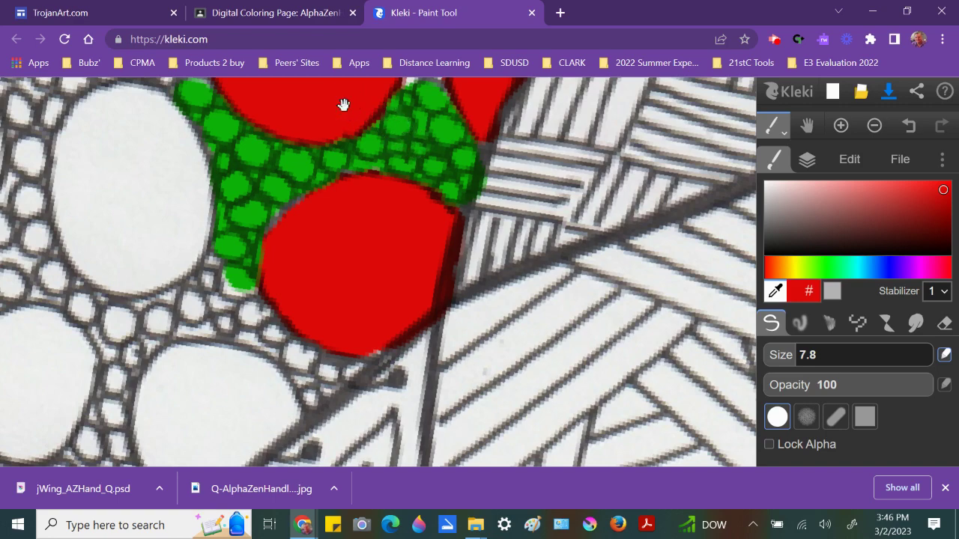
mouse_move(342, 100)
mouse_down()
mouse_move(302, 248)
mouse_move(286, 373)
mouse_up()
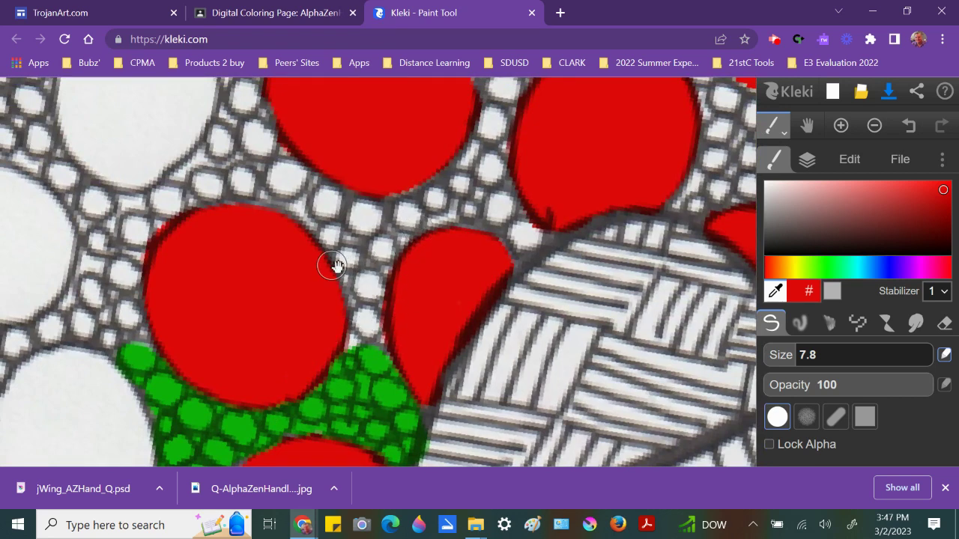
Sample the dots' green, undoing a stray red dot, and paint green into the gap between the red shapes.
mouse_move(336, 262)
mouse_down()
mouse_move(404, 294)
mouse_move(371, 176)
mouse_up()
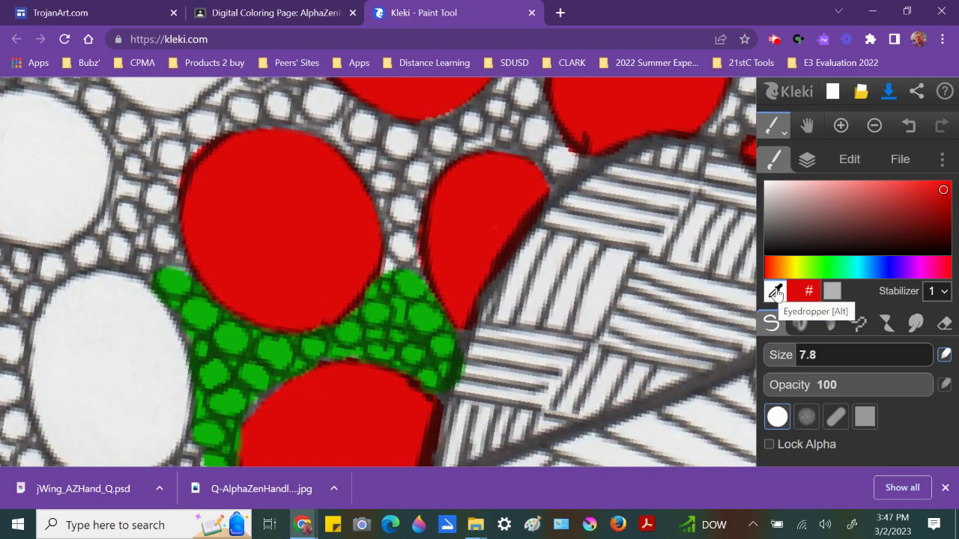
click(776, 292)
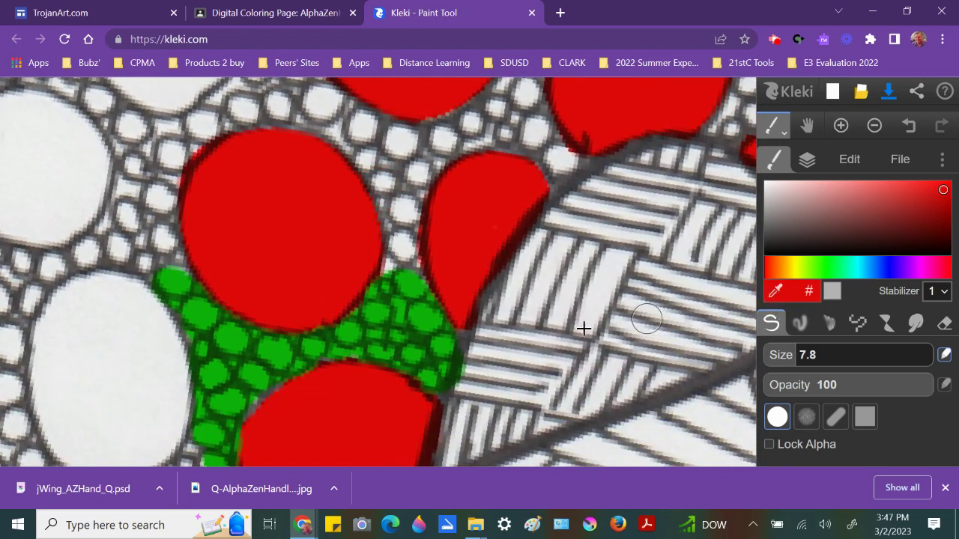
click(427, 319)
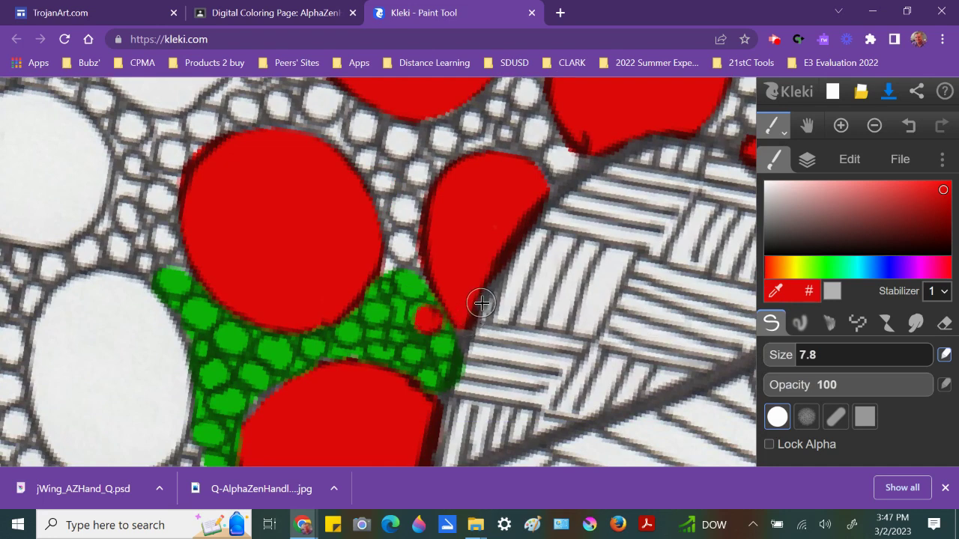
key(ctrl+z)
click(774, 292)
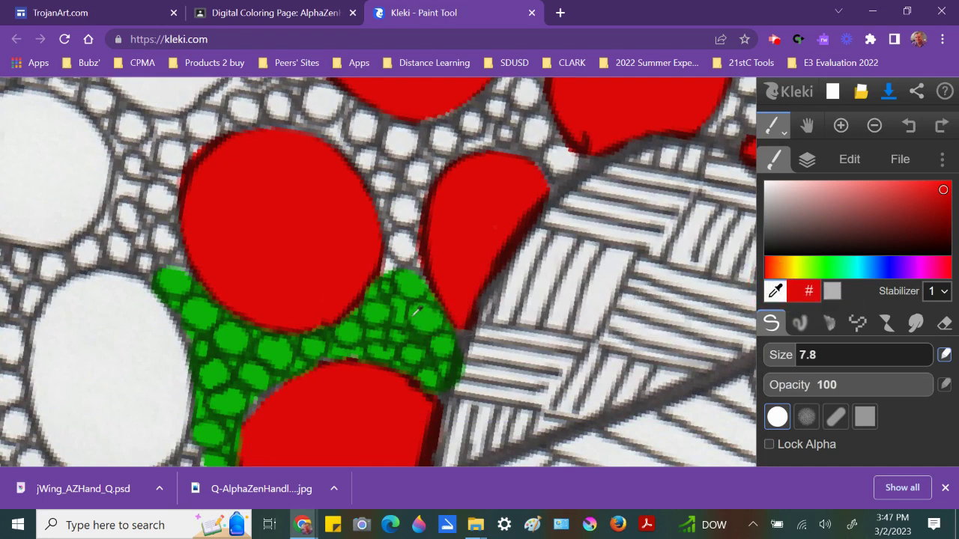
click(429, 312)
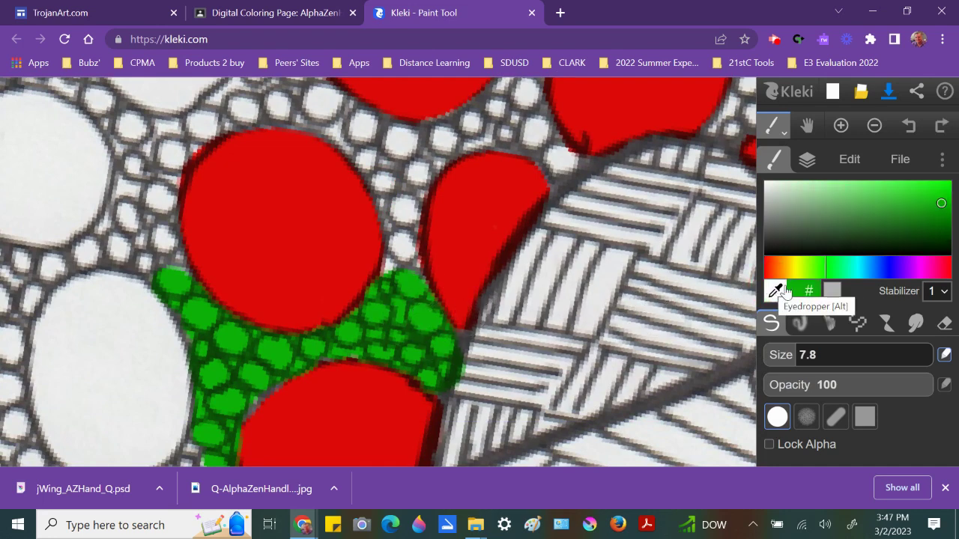
click(773, 323)
mouse_move(381, 275)
mouse_down()
mouse_move(401, 200)
mouse_move(388, 284)
mouse_move(398, 198)
mouse_move(373, 149)
mouse_move(350, 138)
mouse_move(396, 219)
mouse_move(405, 145)
mouse_move(357, 127)
mouse_move(409, 155)
mouse_move(446, 138)
mouse_move(412, 196)
mouse_move(404, 261)
mouse_move(478, 130)
mouse_move(499, 123)
mouse_move(461, 140)
mouse_move(499, 94)
mouse_move(509, 117)
mouse_move(559, 160)
mouse_move(497, 129)
mouse_move(567, 163)
mouse_move(525, 80)
mouse_move(502, 96)
mouse_up()
Switch the save format from PNG to PSD and start saving the drawing.
scroll(502, 97, down, 10)
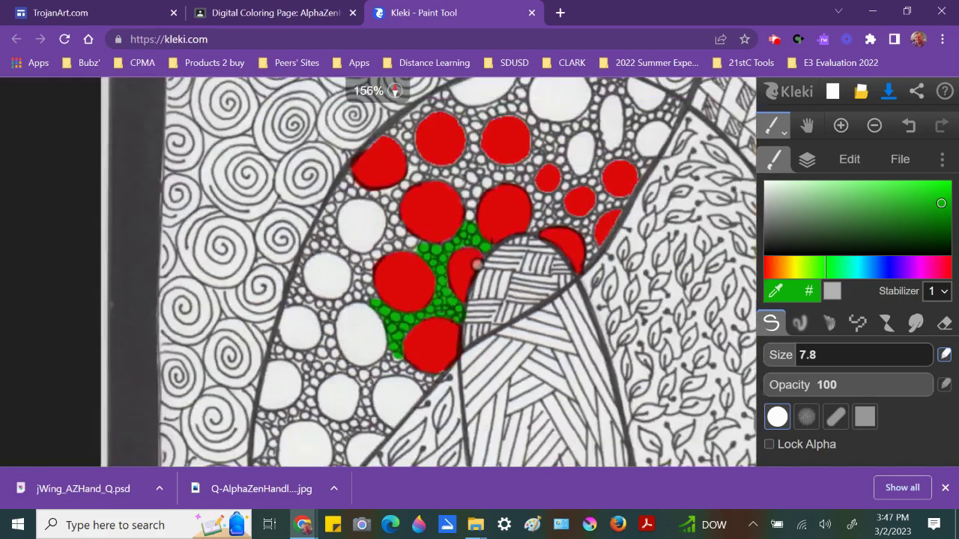
scroll(449, 284, down, 4)
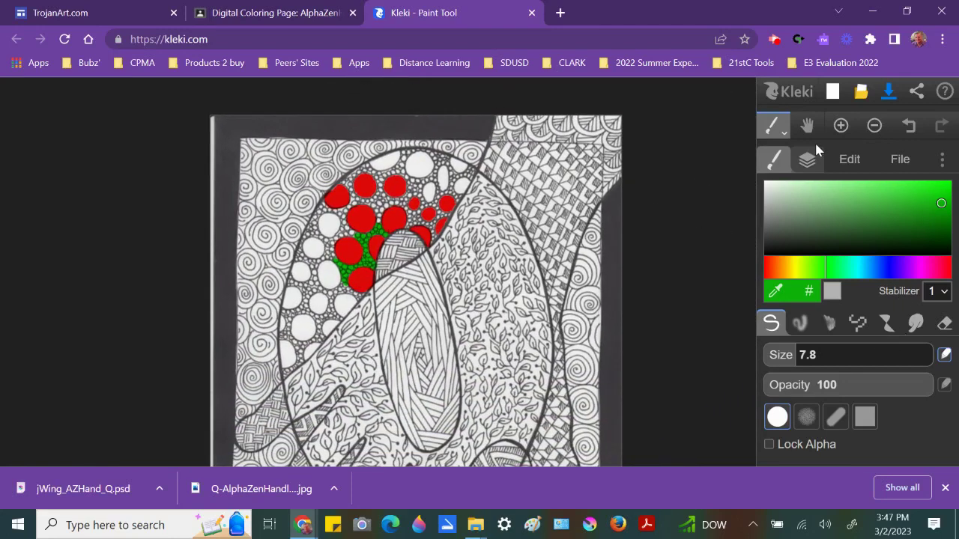
click(899, 163)
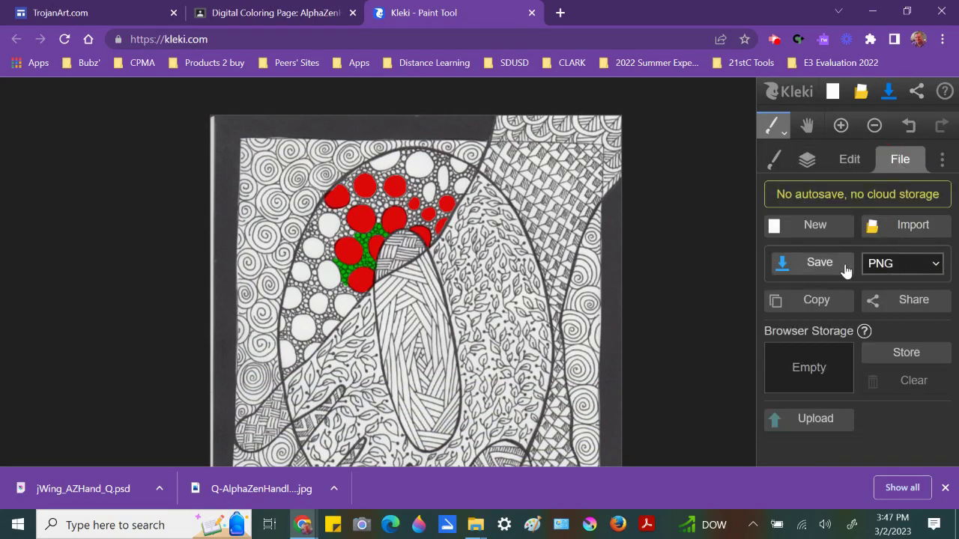
click(887, 266)
click(880, 296)
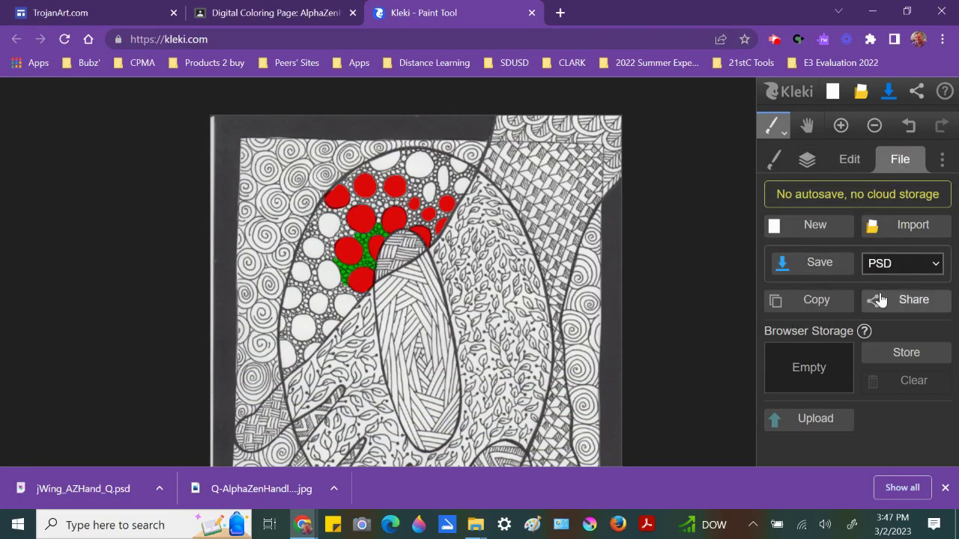
click(820, 263)
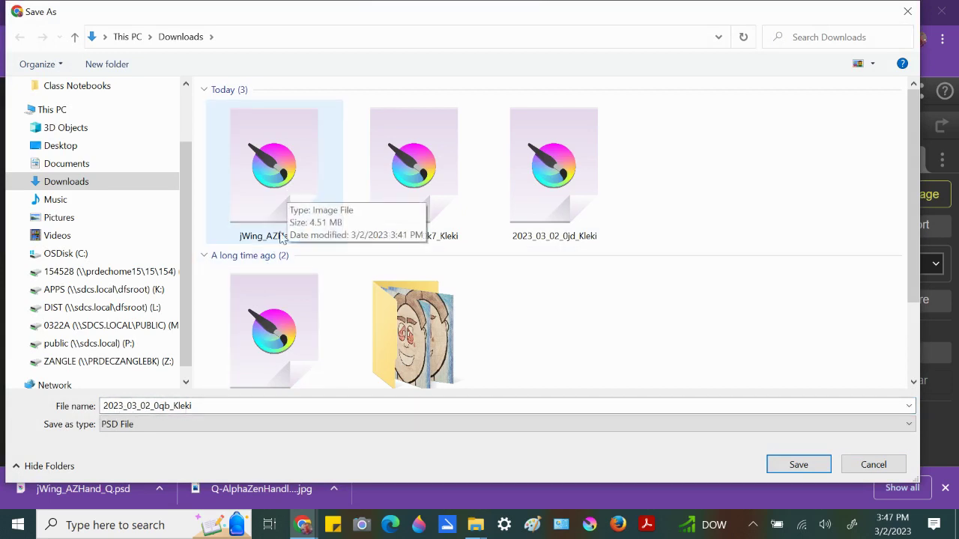
Overwrite jWing_AZHand_Q.psd in Downloads with the coloured drawing, confirming the replacement.
click(281, 170)
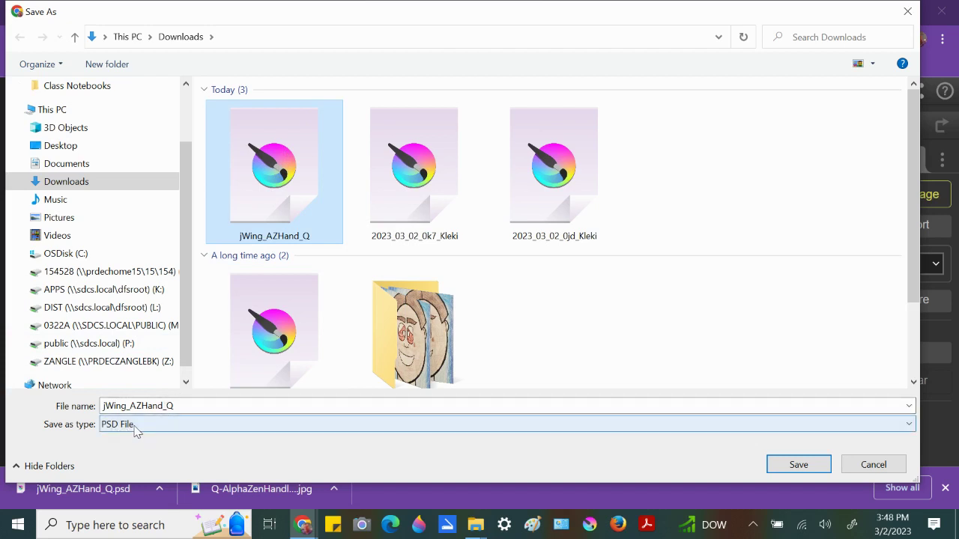
click(793, 467)
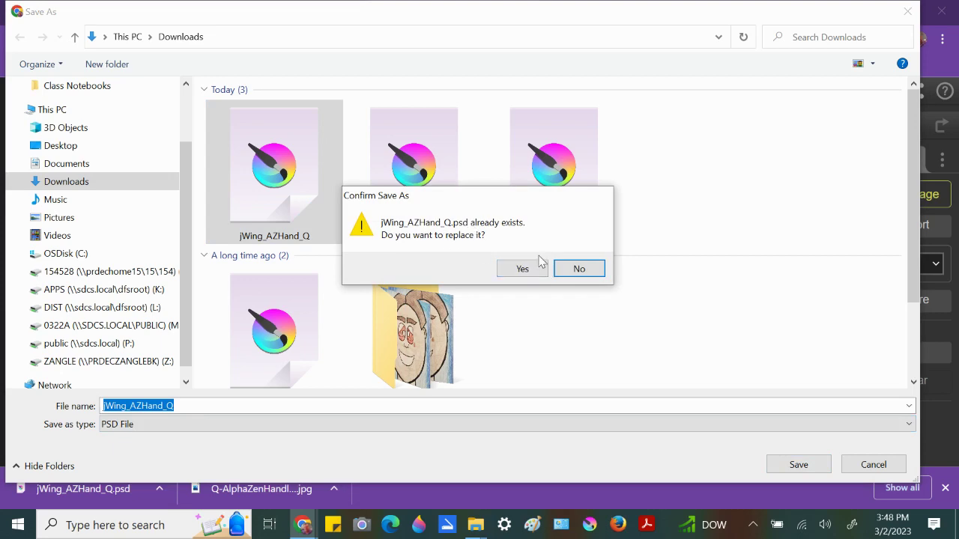
click(520, 270)
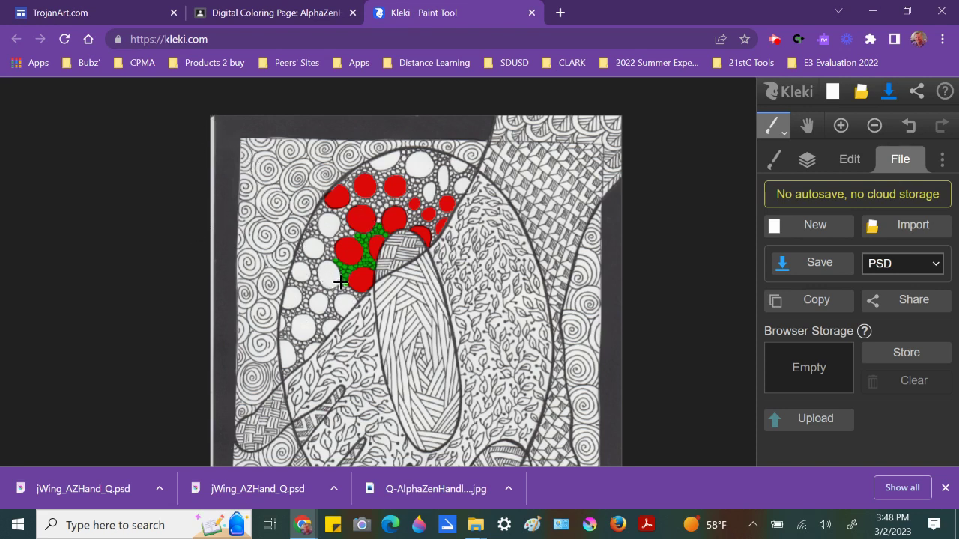
Crop 26 pixels off the drawing's left edge using Edit > Crop/Extend.
scroll(354, 286, down, 4)
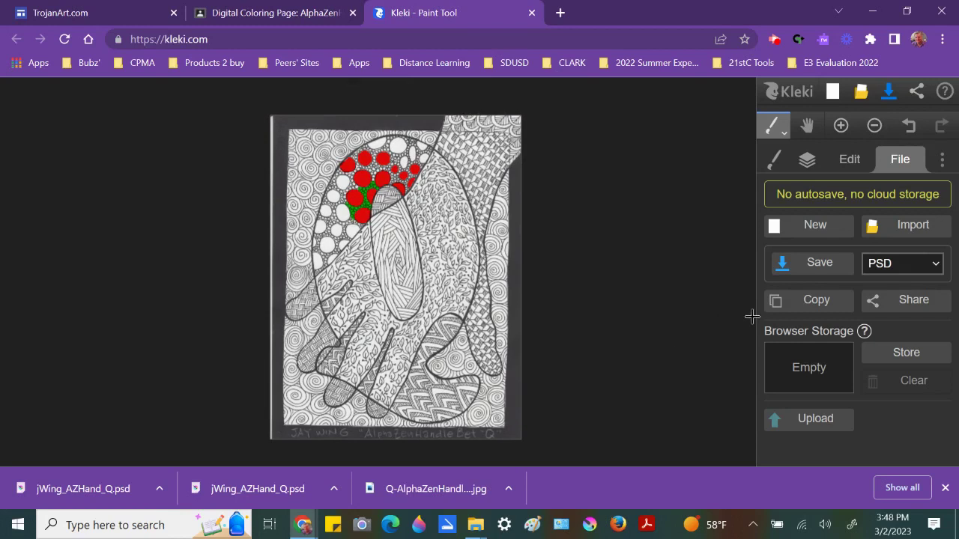
click(850, 160)
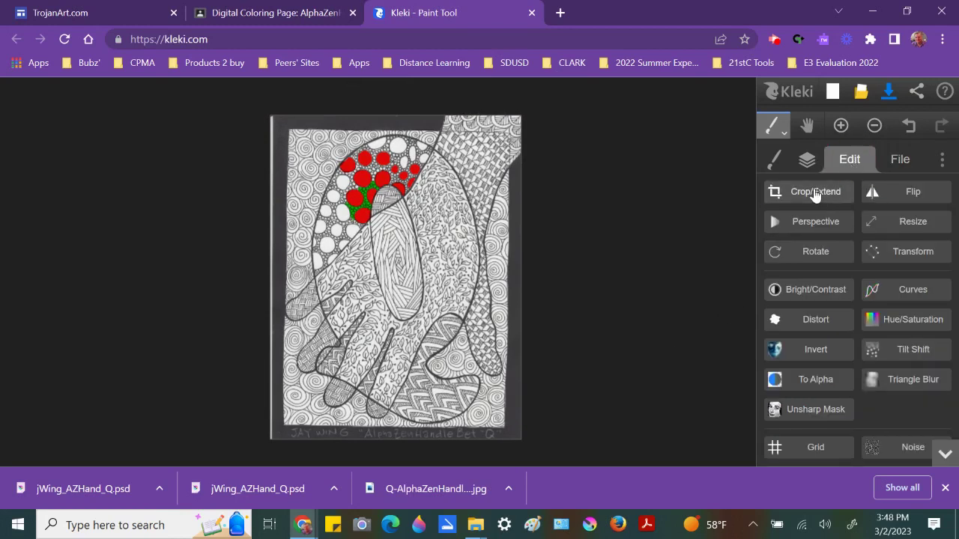
click(801, 196)
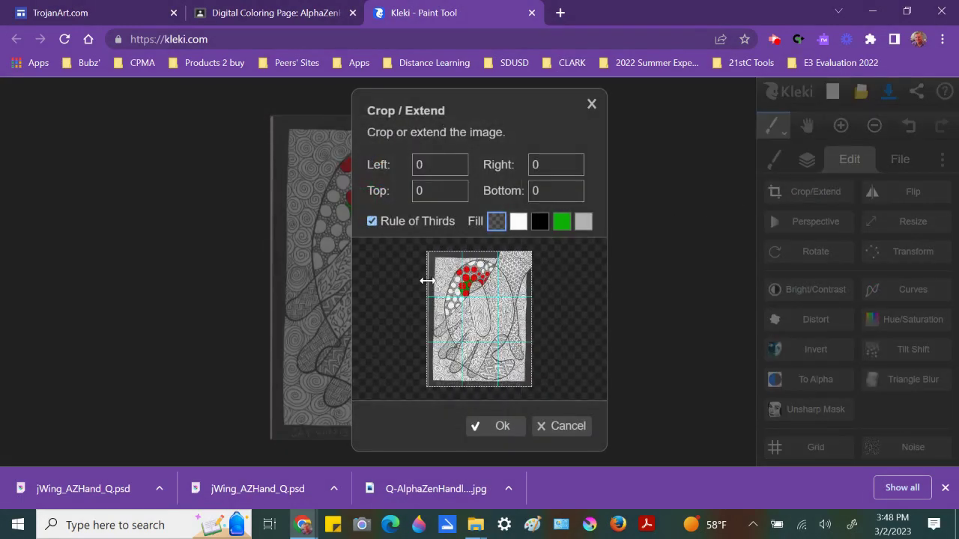
drag(427, 281, 427, 281)
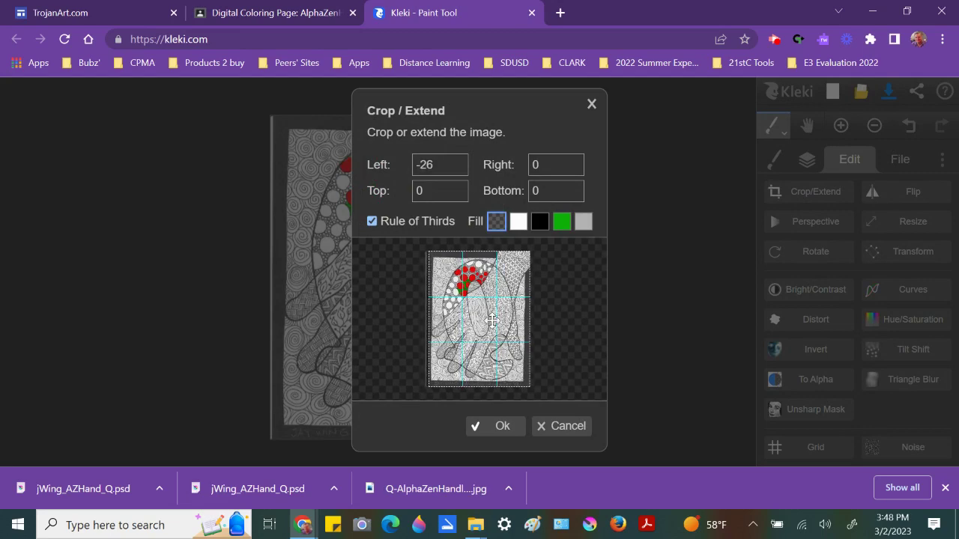
click(507, 427)
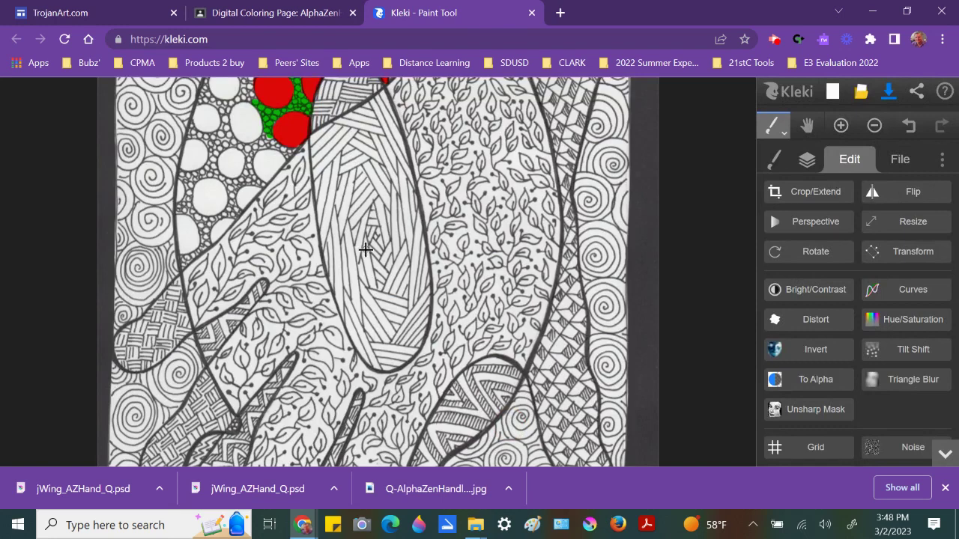
Start saving the cropped drawing in PSD format.
key(ctrl+minus)
key(ctrl+minus)
key(ctrl+minus)
key(ctrl+minus)
key(ctrl+minus)
key(ctrl+minus)
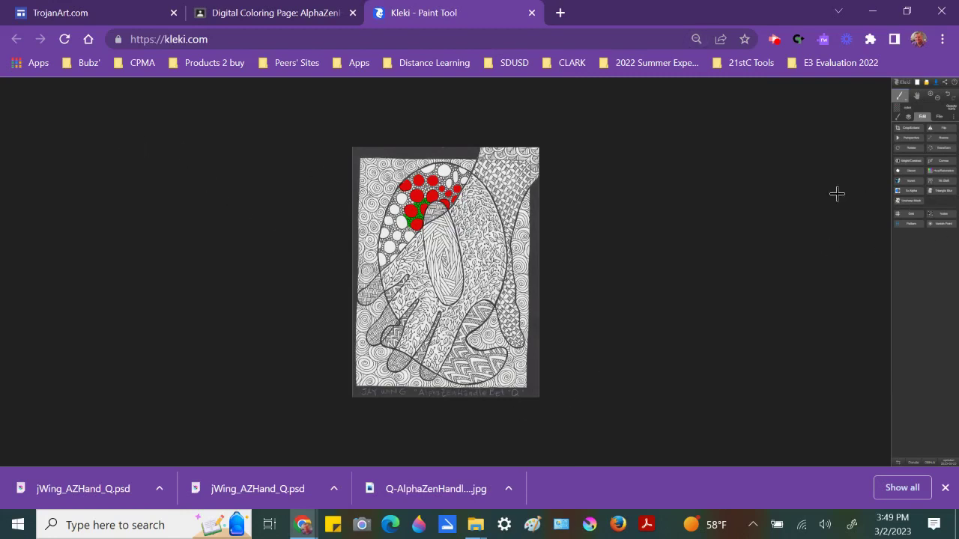
key(ctrl+plus)
key(ctrl+plus)
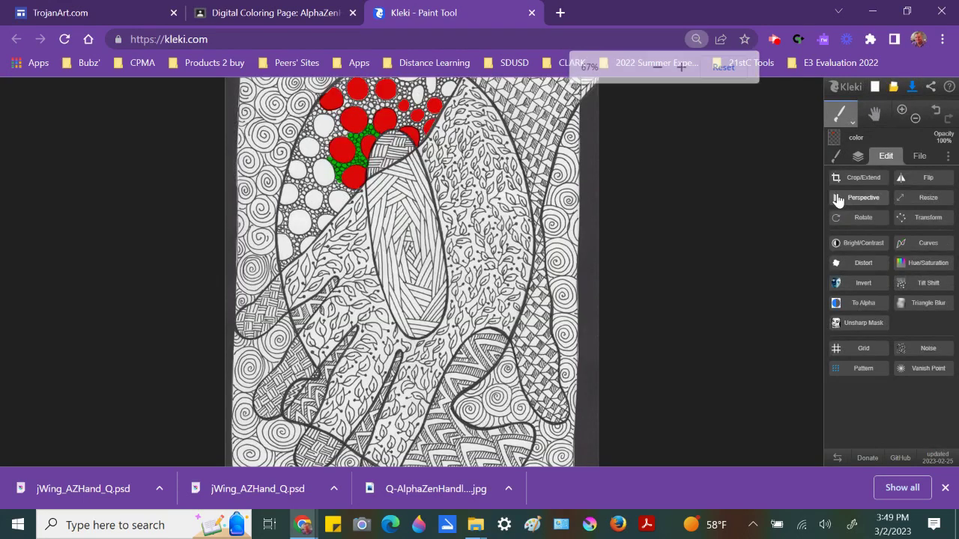
key(ctrl+plus)
key(ctrl+plus)
key(ctrl+plus)
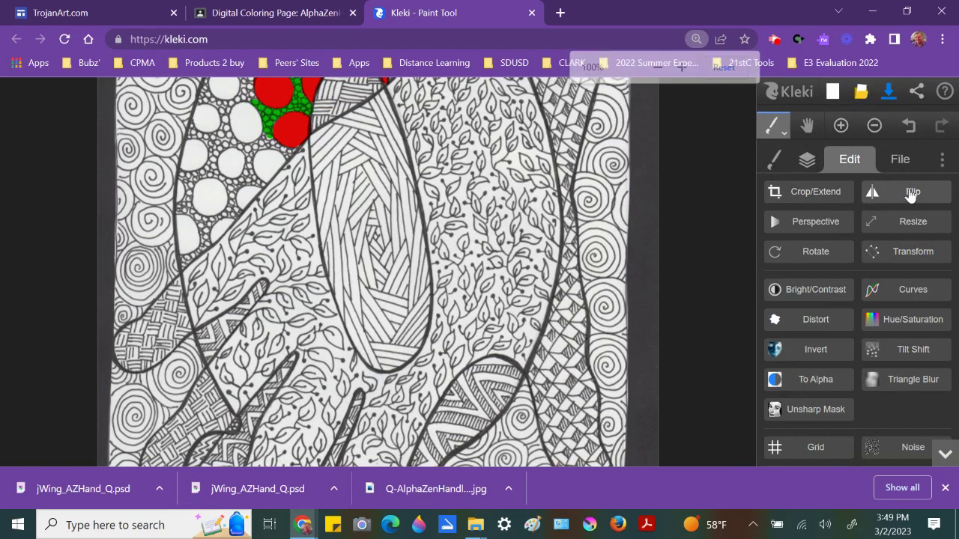
click(898, 160)
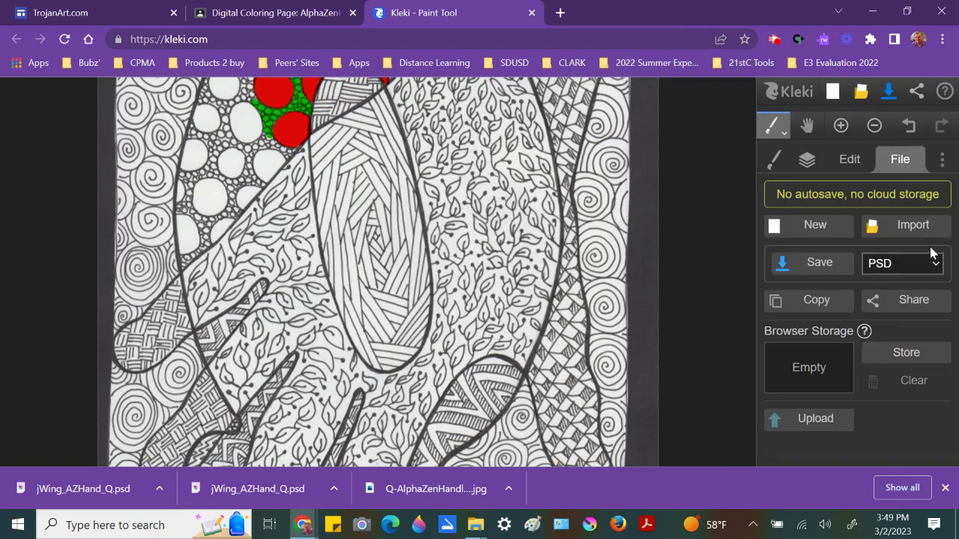
click(824, 268)
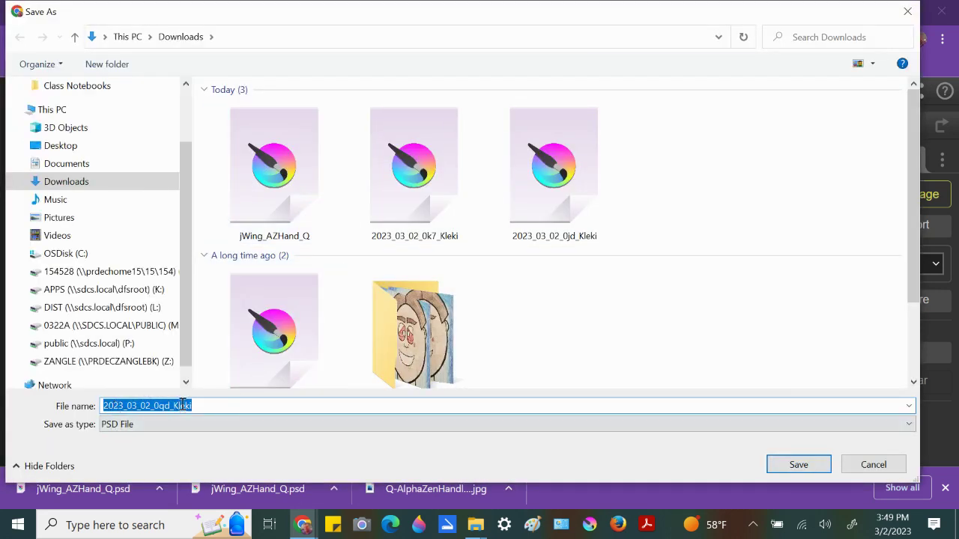
Replace jWing_AZHand_Q.psd in Downloads with the cropped version.
click(285, 186)
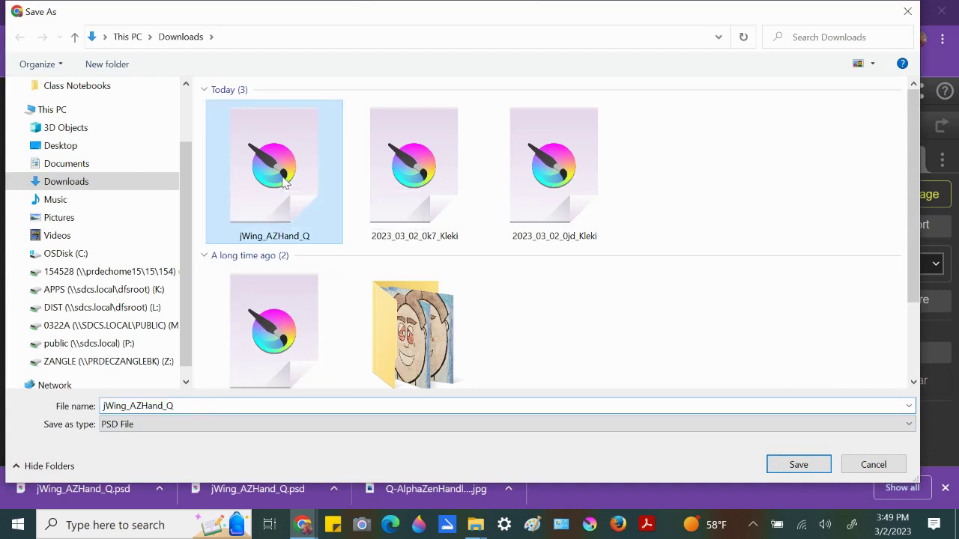
click(796, 466)
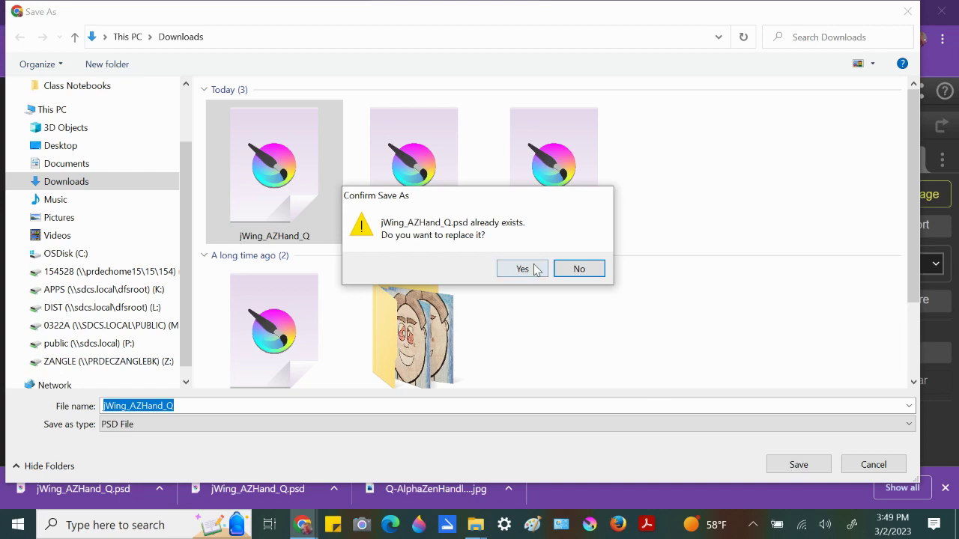
click(522, 269)
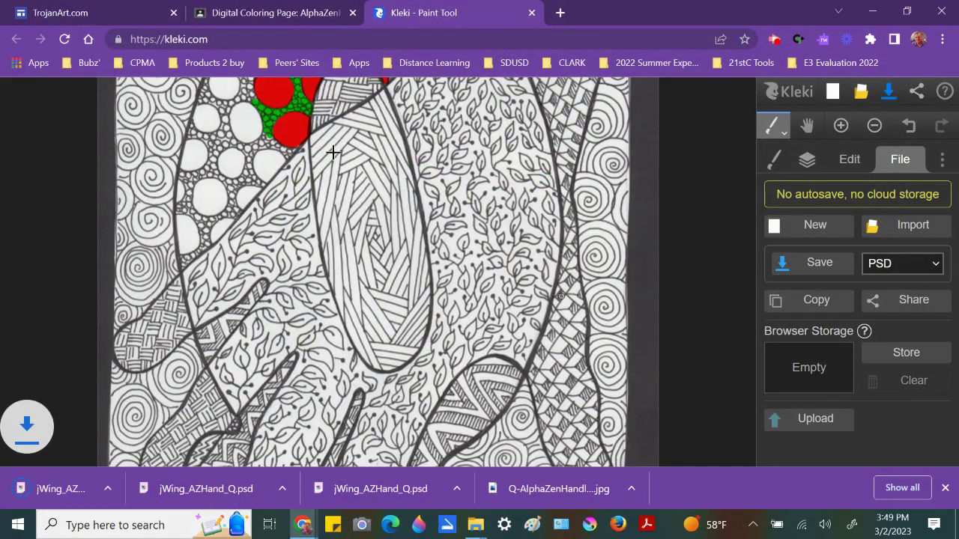